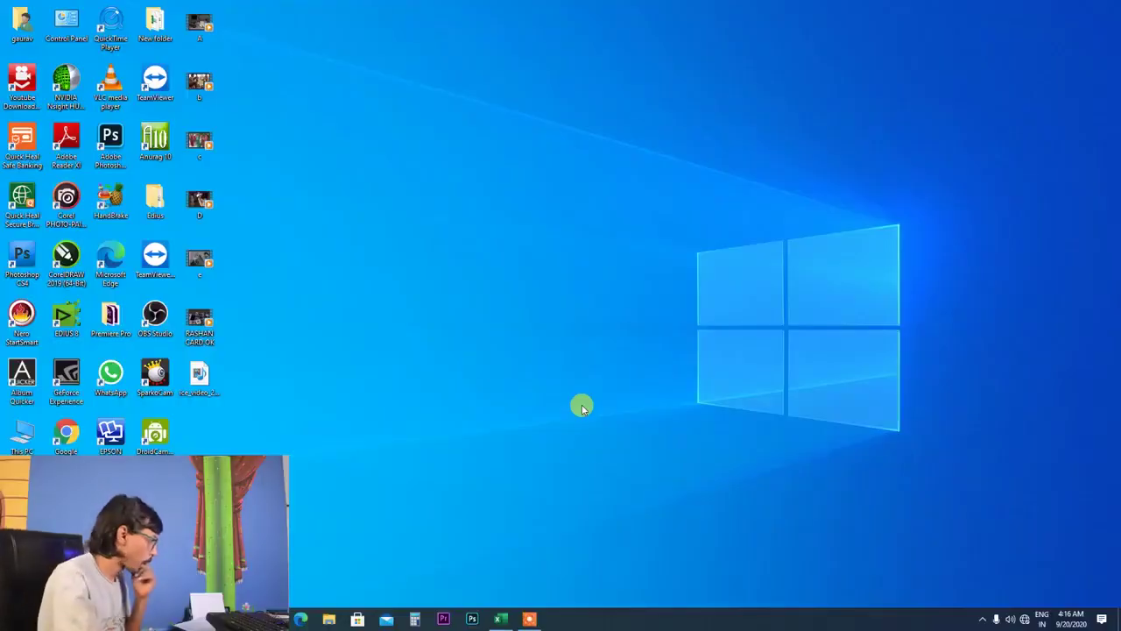
# Restore the FINANCIAL FUNCTION workbook and widen columns F and B so the labels fit.
pyautogui.moveTo(503, 620)
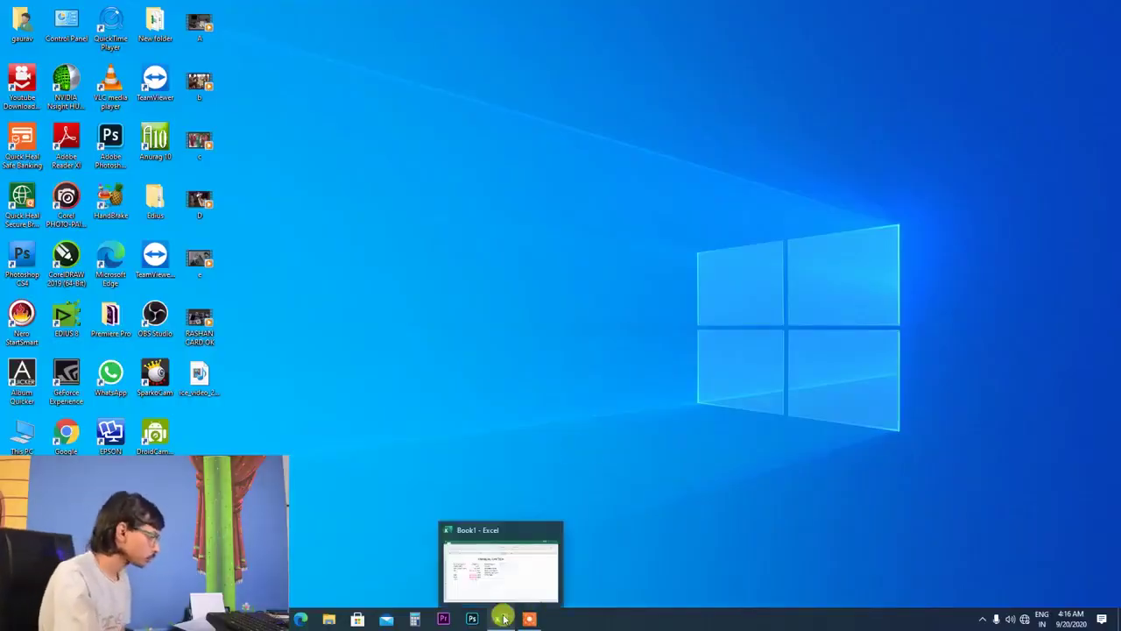
pyautogui.click(502, 619)
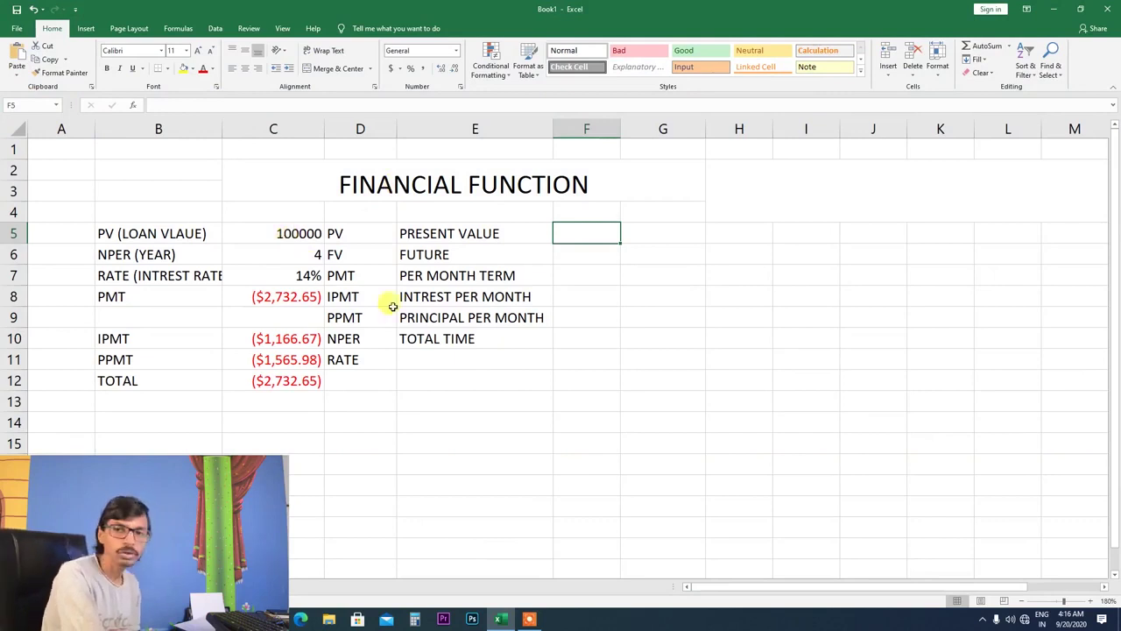
pyautogui.click(401, 185)
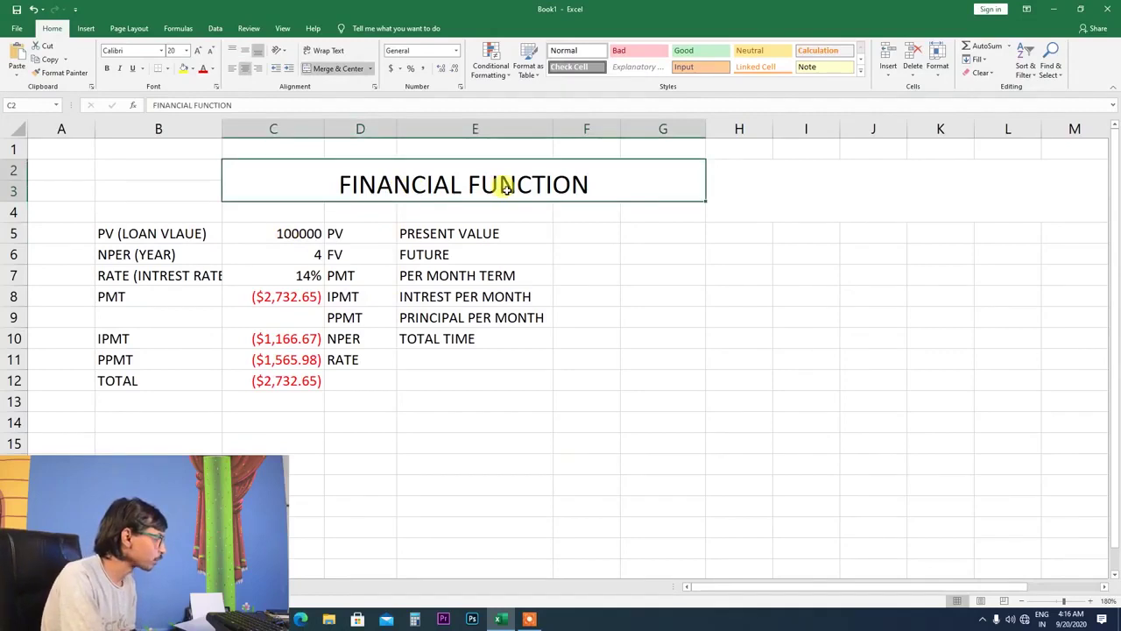
pyautogui.click(582, 237)
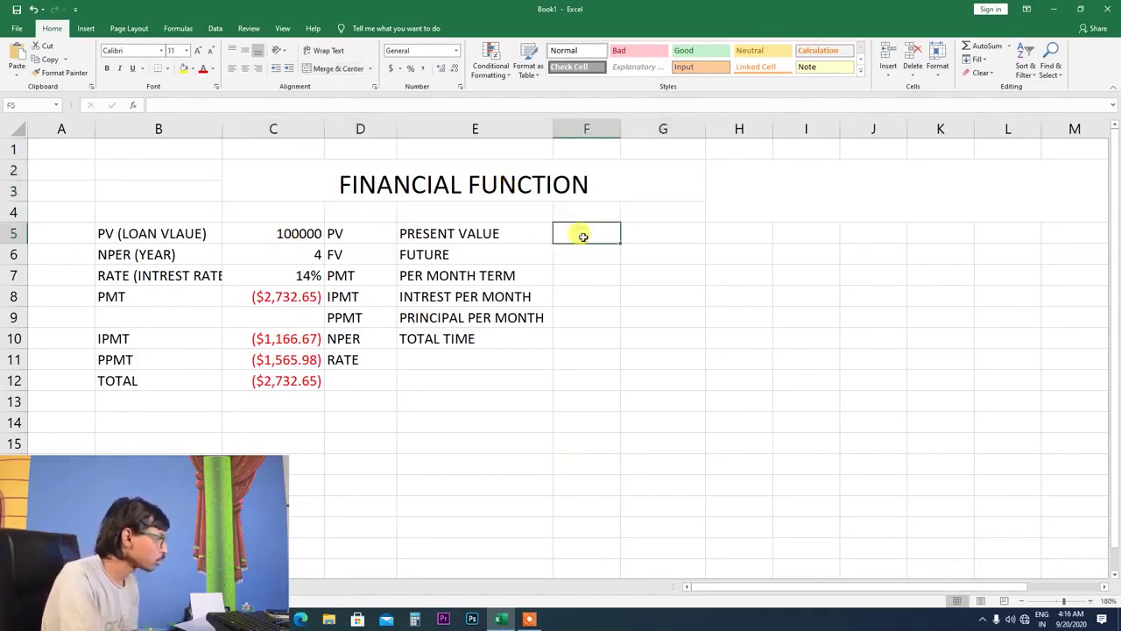
pyautogui.moveTo(621, 129); pyautogui.dragTo(660, 129)
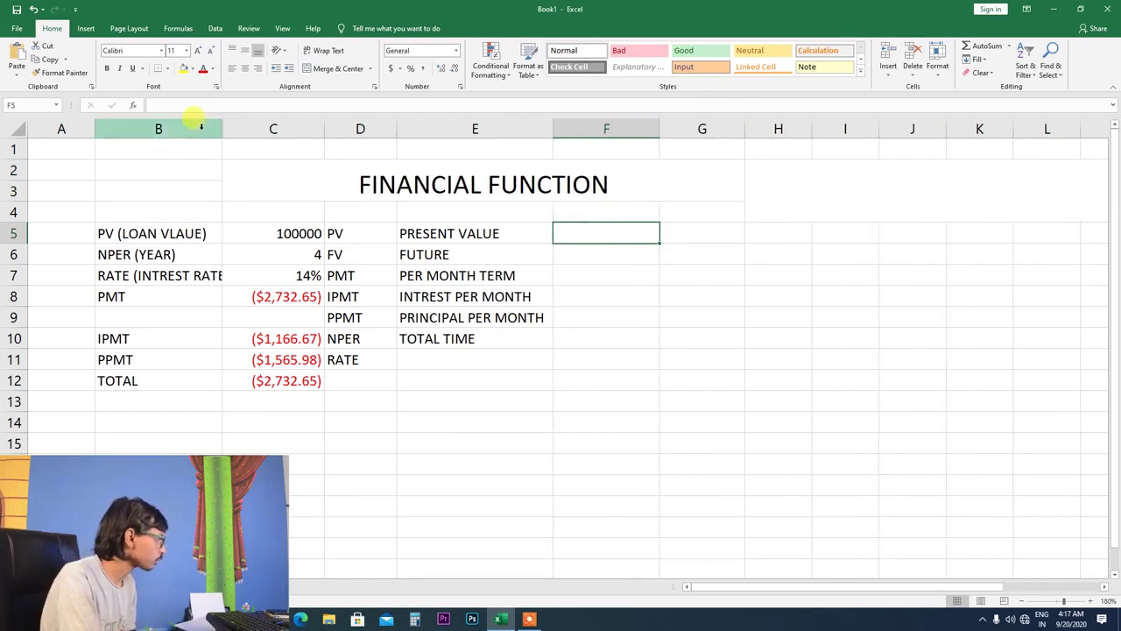
pyautogui.moveTo(223, 129); pyautogui.dragTo(231, 123)
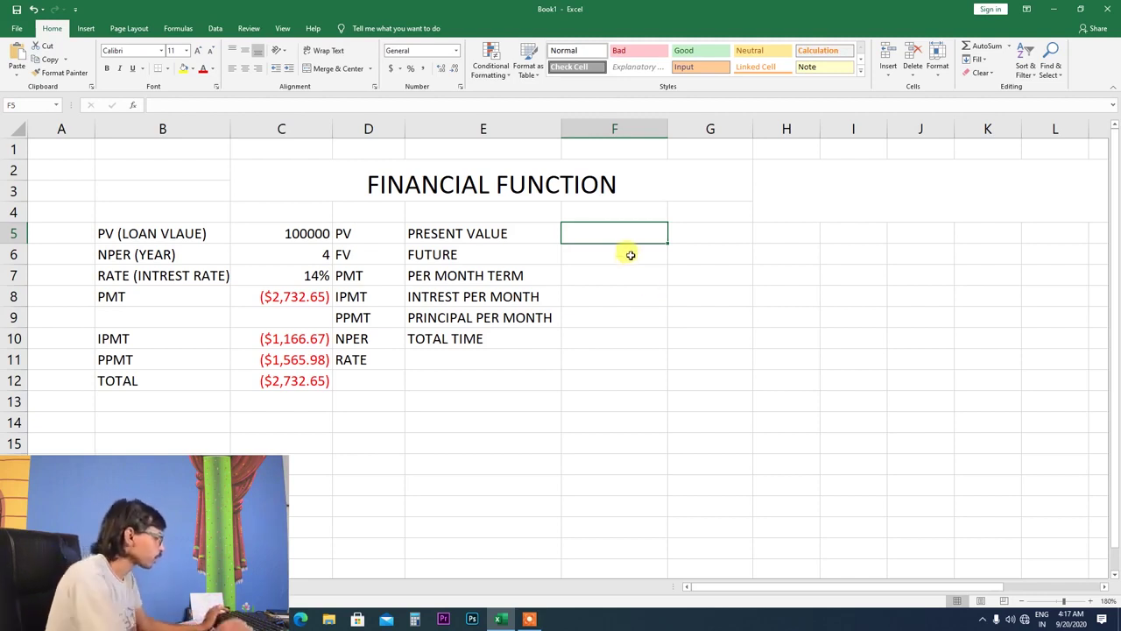
# Enter the label 'LOAN VLAUE (PV)' in F5 and widen column F to show it.
pyautogui.write('LO')
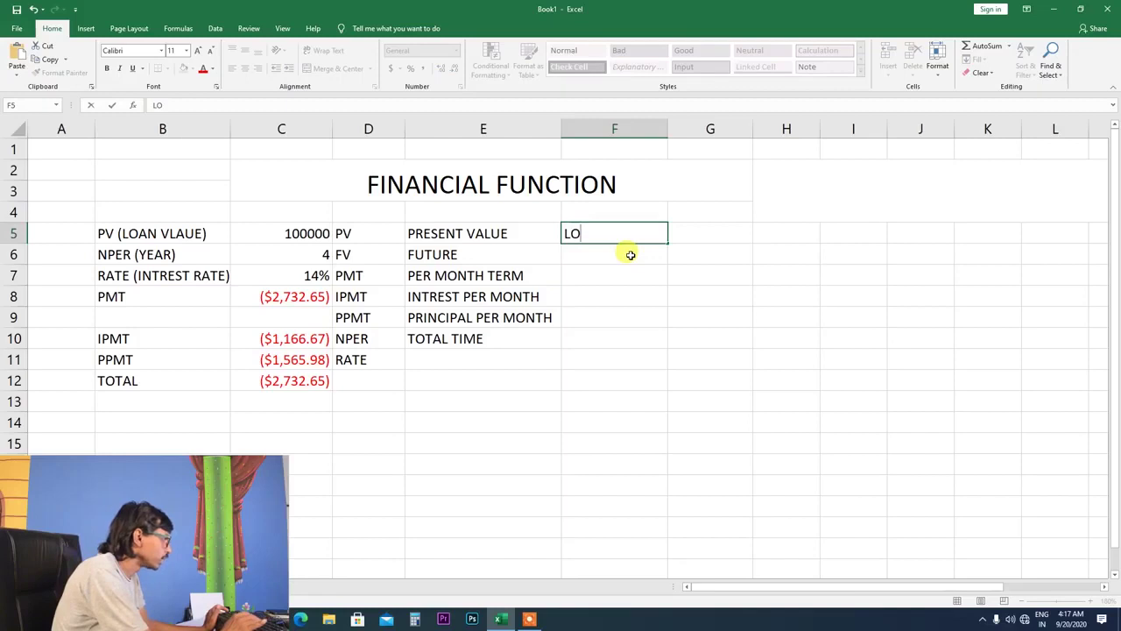
pyautogui.write('A')
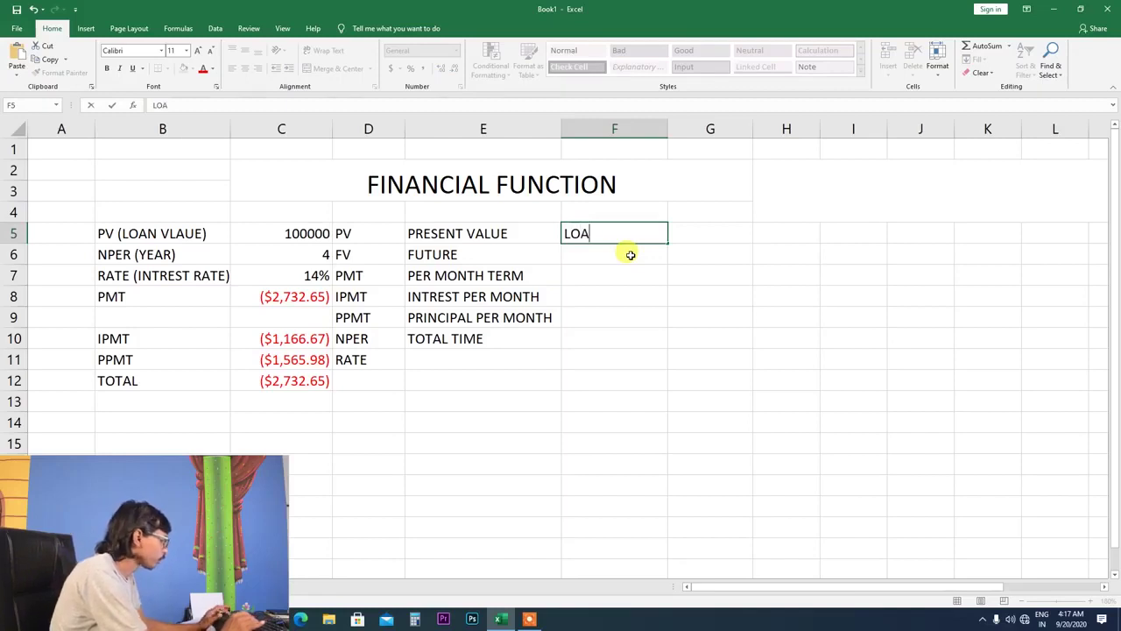
pyautogui.write('N ')
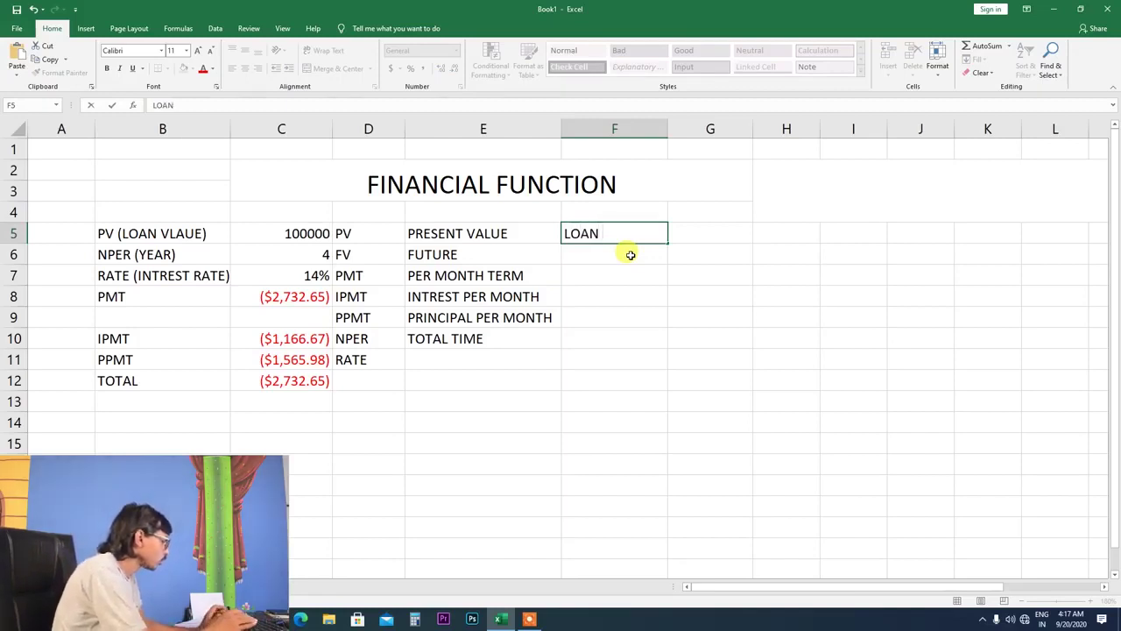
pyautogui.write('VL')
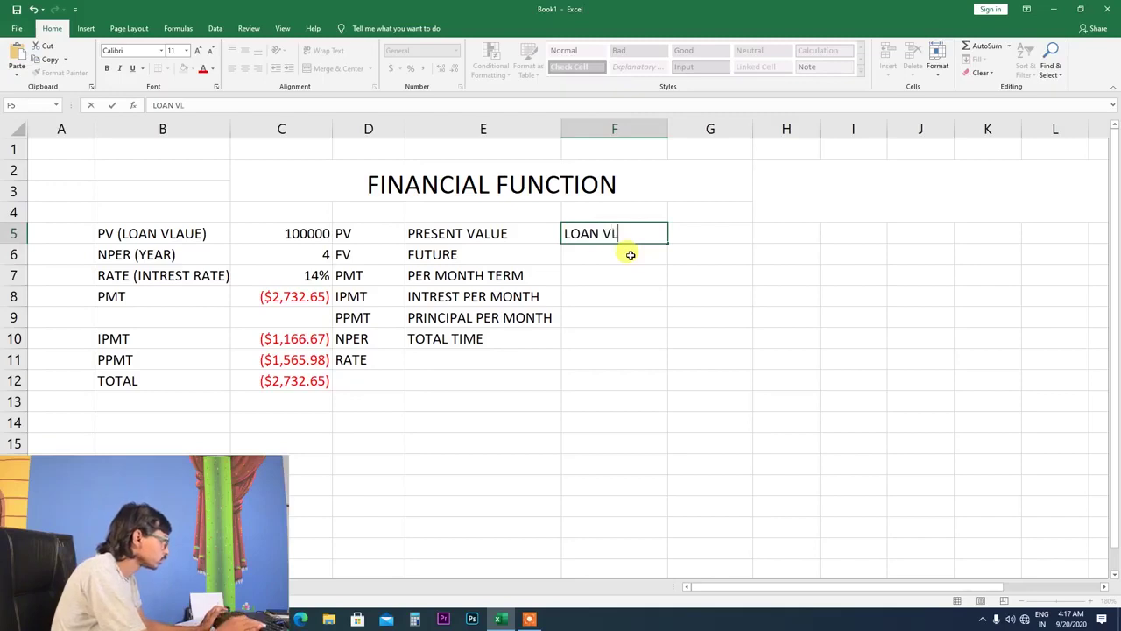
pyautogui.write('AUE ')
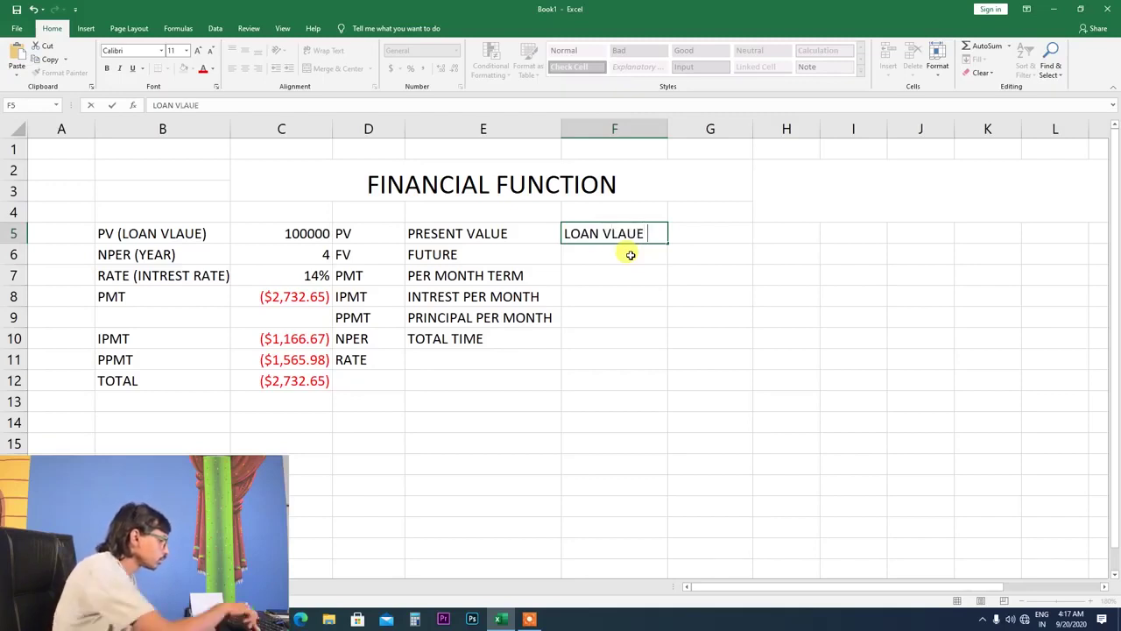
pyautogui.write('(PV')
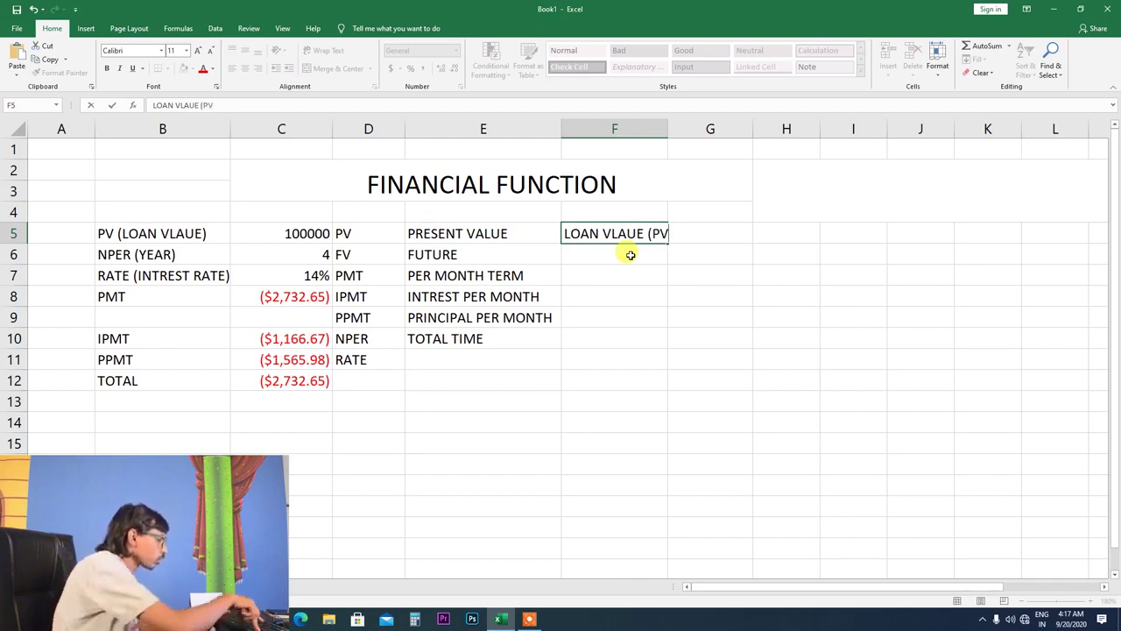
pyautogui.write(')')
pyautogui.click(662, 142)
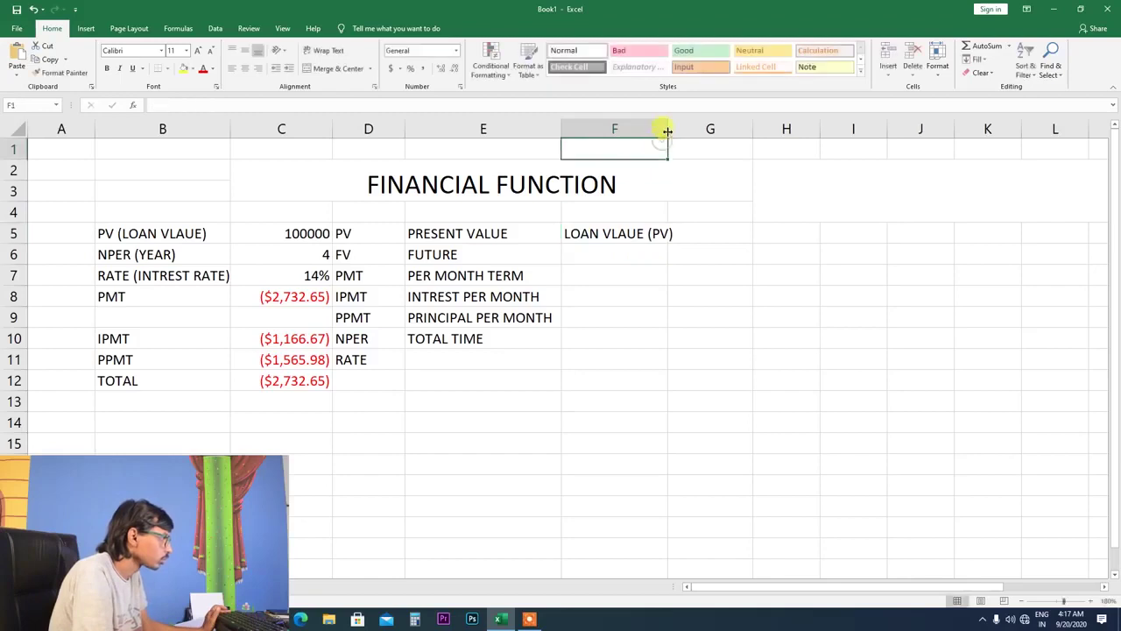
pyautogui.moveTo(667, 128); pyautogui.dragTo(689, 128)
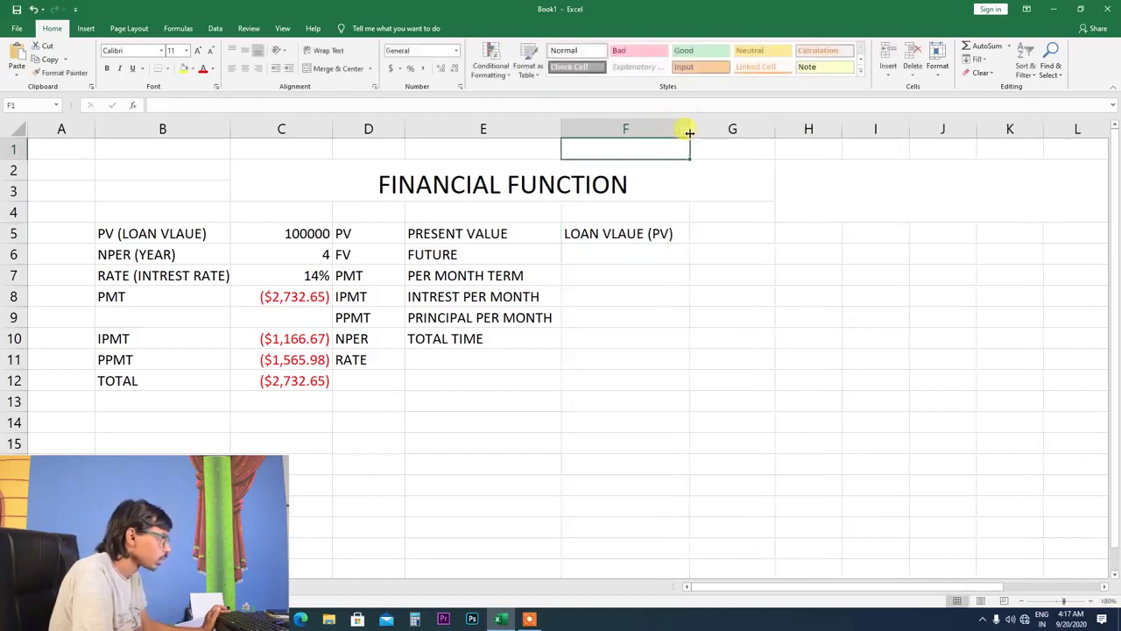
pyautogui.click(718, 230)
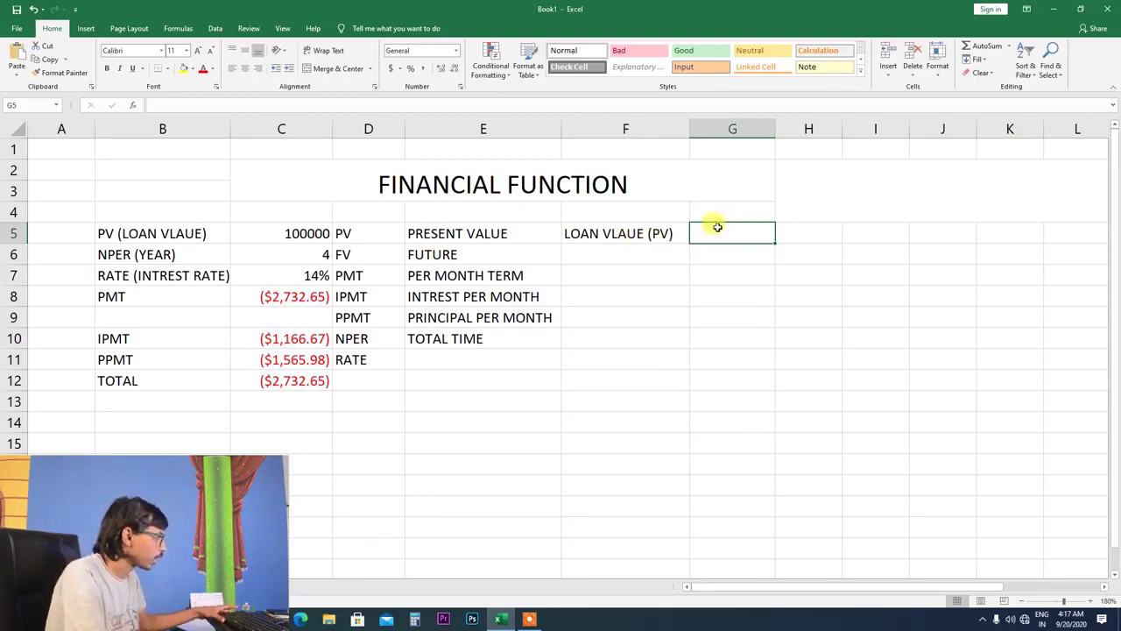
# Enter the loan amount 100000 in G5, removing an accidental extra zero.
pyautogui.write('10')
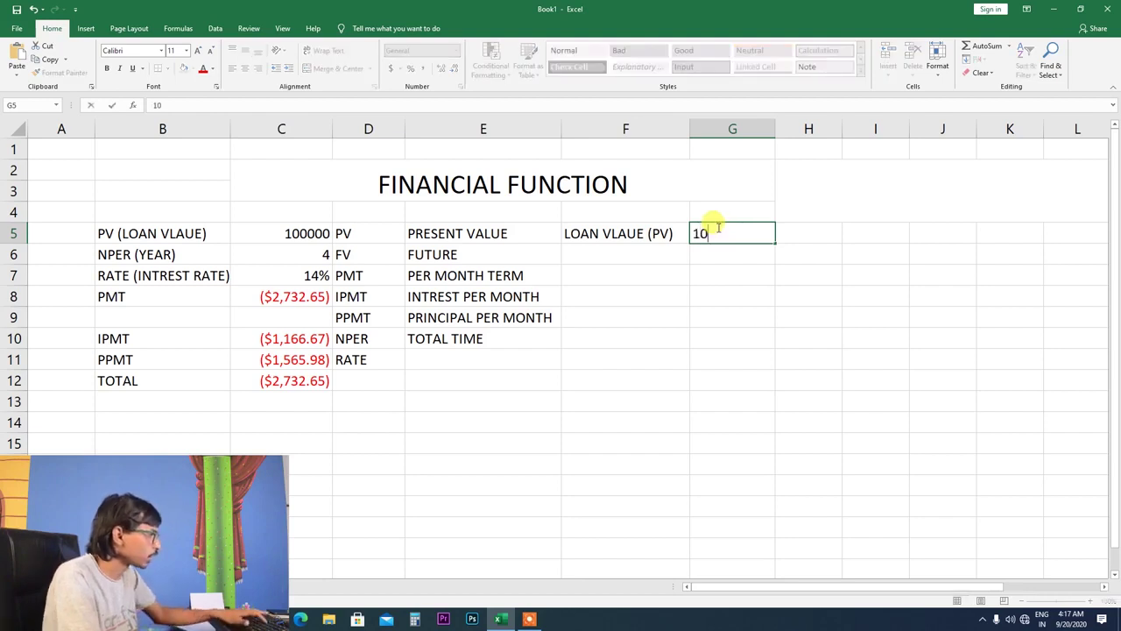
pyautogui.write('000')
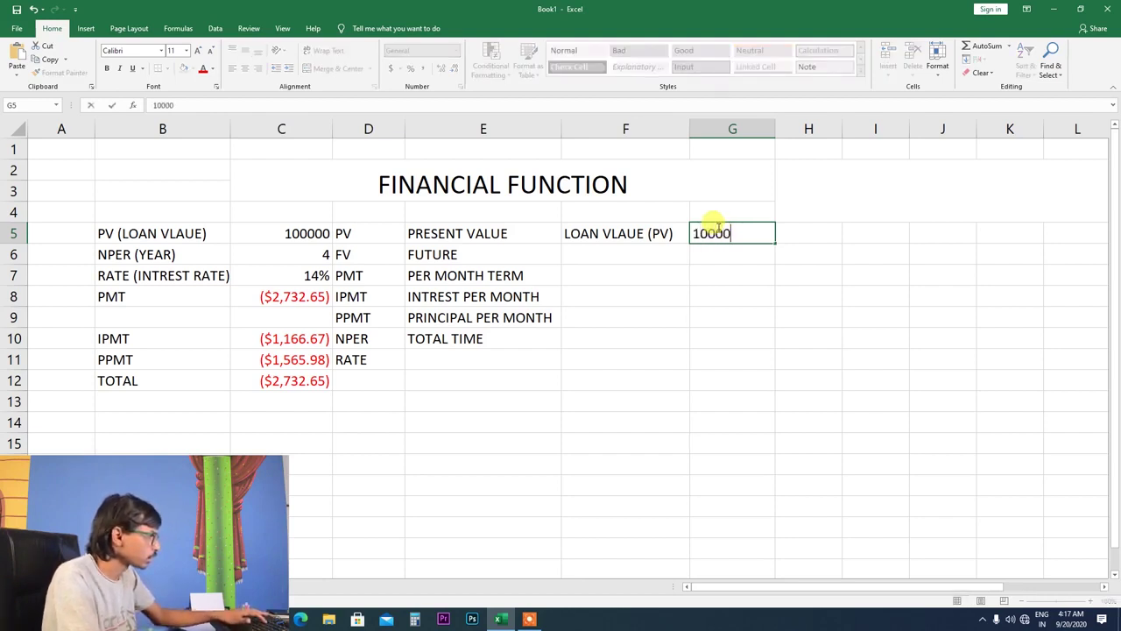
pyautogui.write('00')
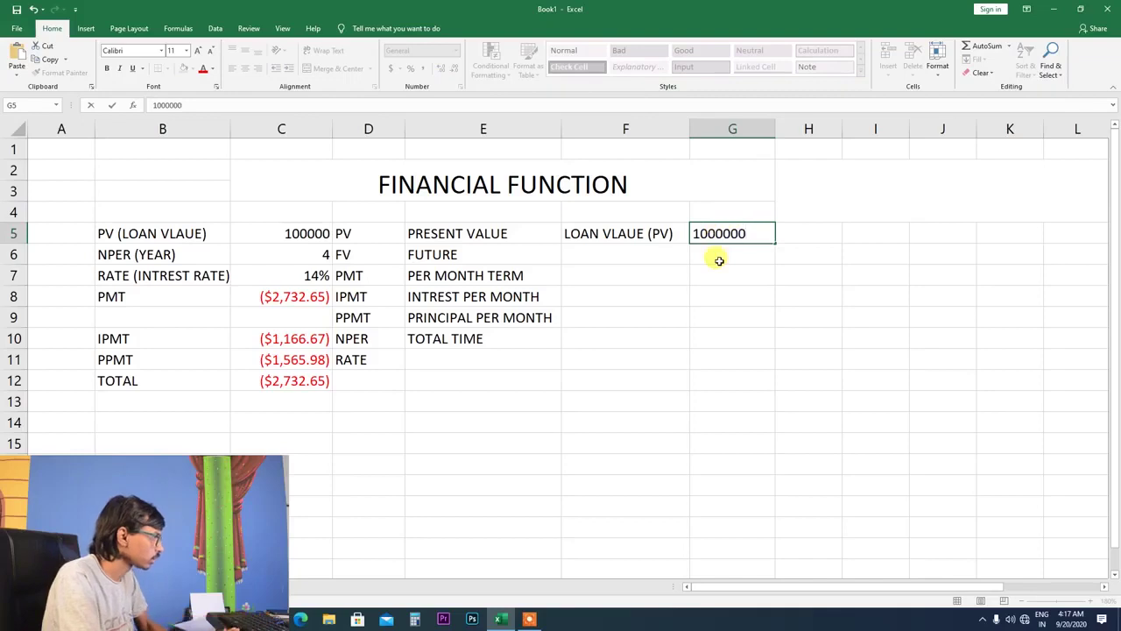
pyautogui.press('Return')
pyautogui.press('Up')
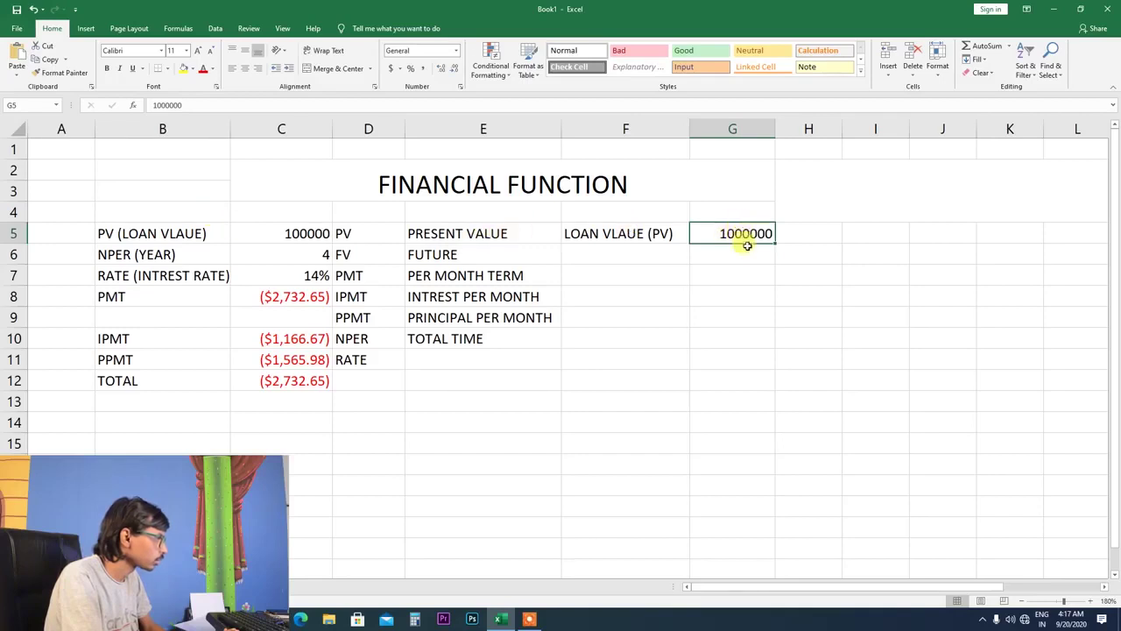
pyautogui.click(217, 105)
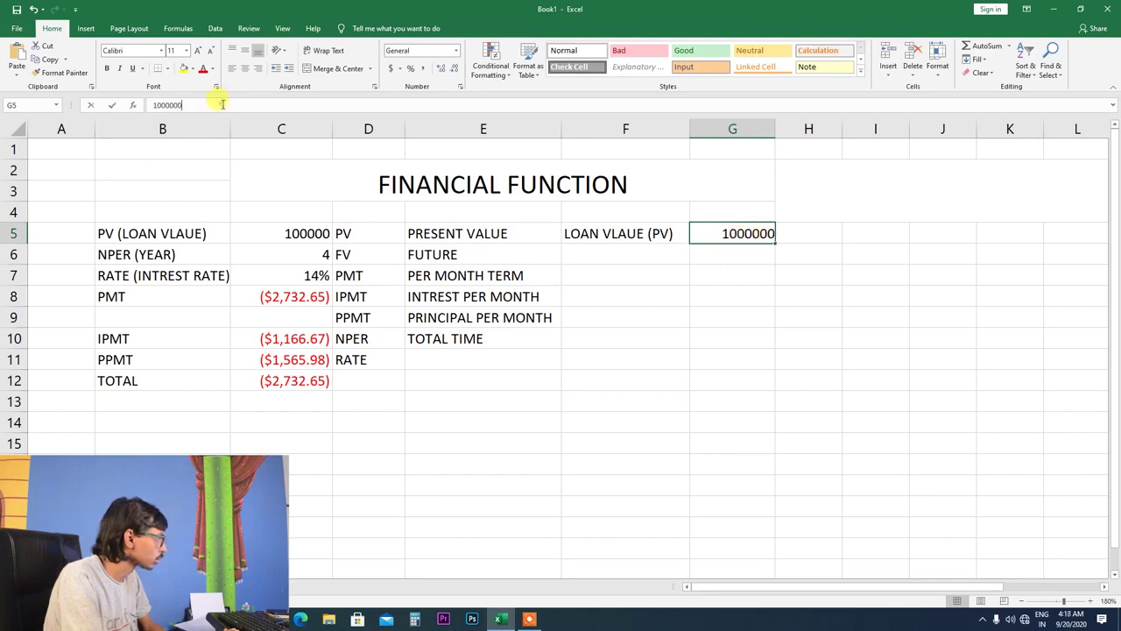
pyautogui.press('BackSpace')
pyautogui.press('Return')
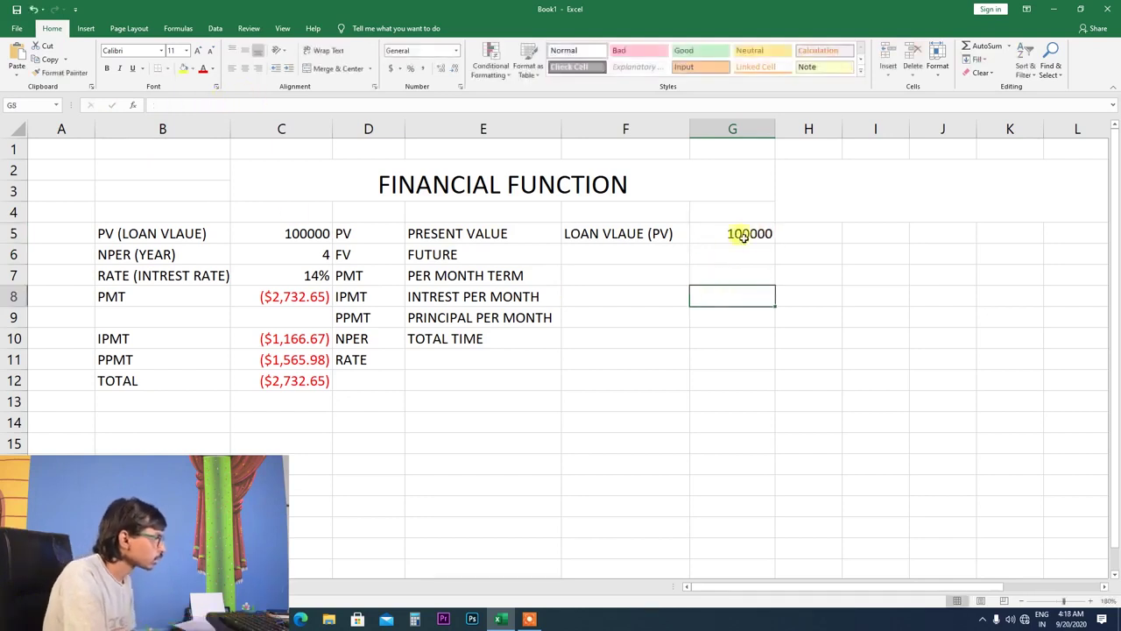
pyautogui.click(739, 233)
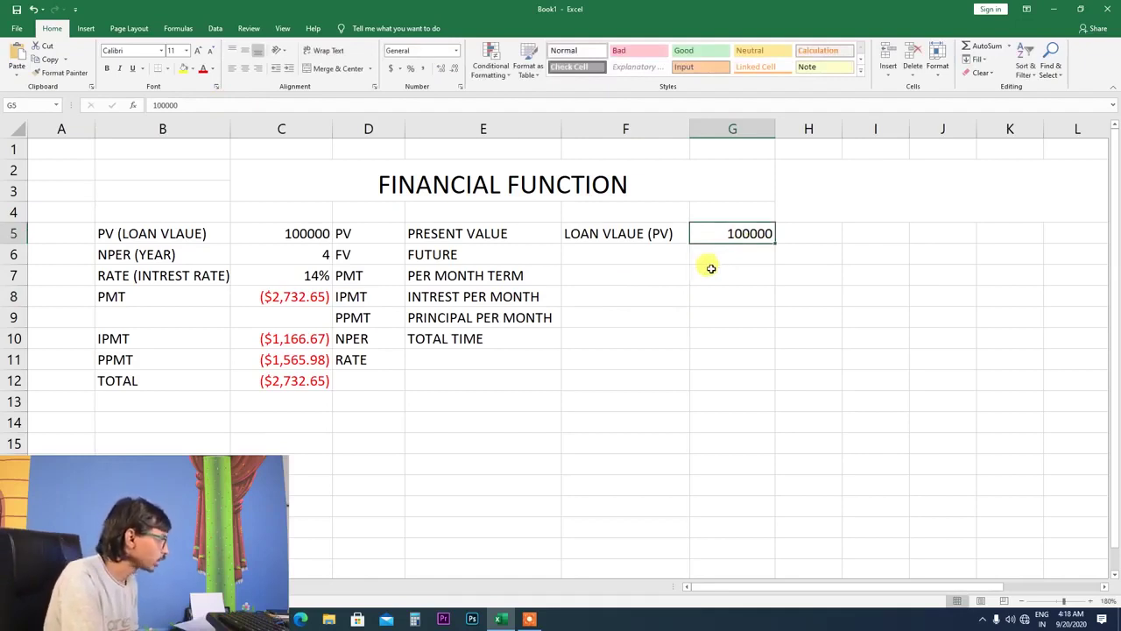
pyautogui.click(606, 259)
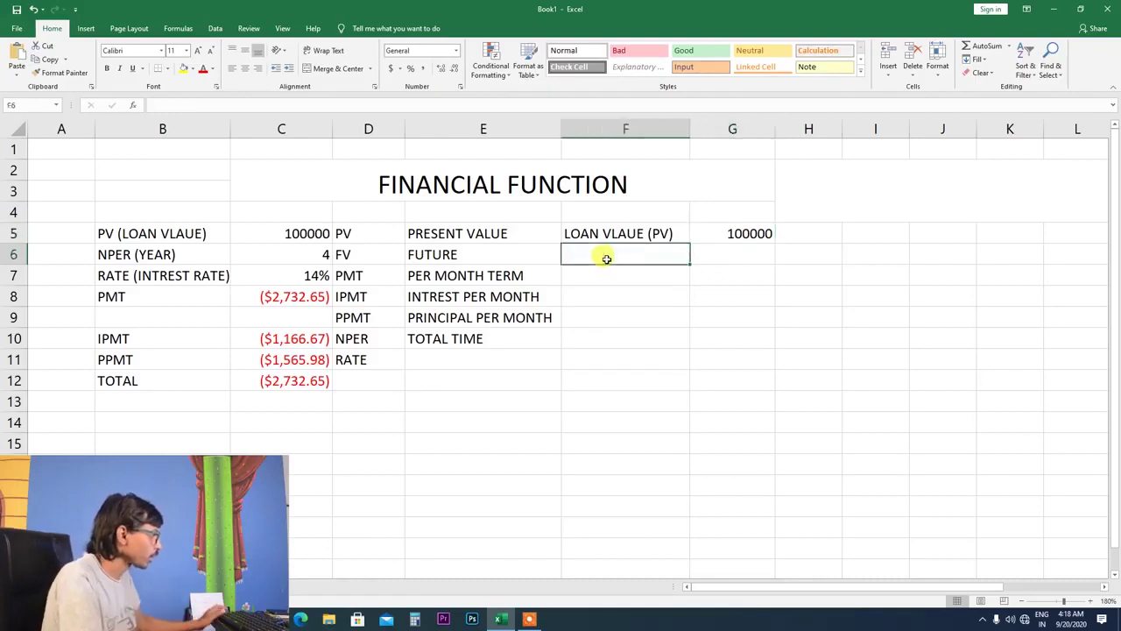
# Add the labels 'YEAR (NPER)' in F6 and 'INTREST RATE (RATE)' in F7.
pyautogui.write('YEAR')
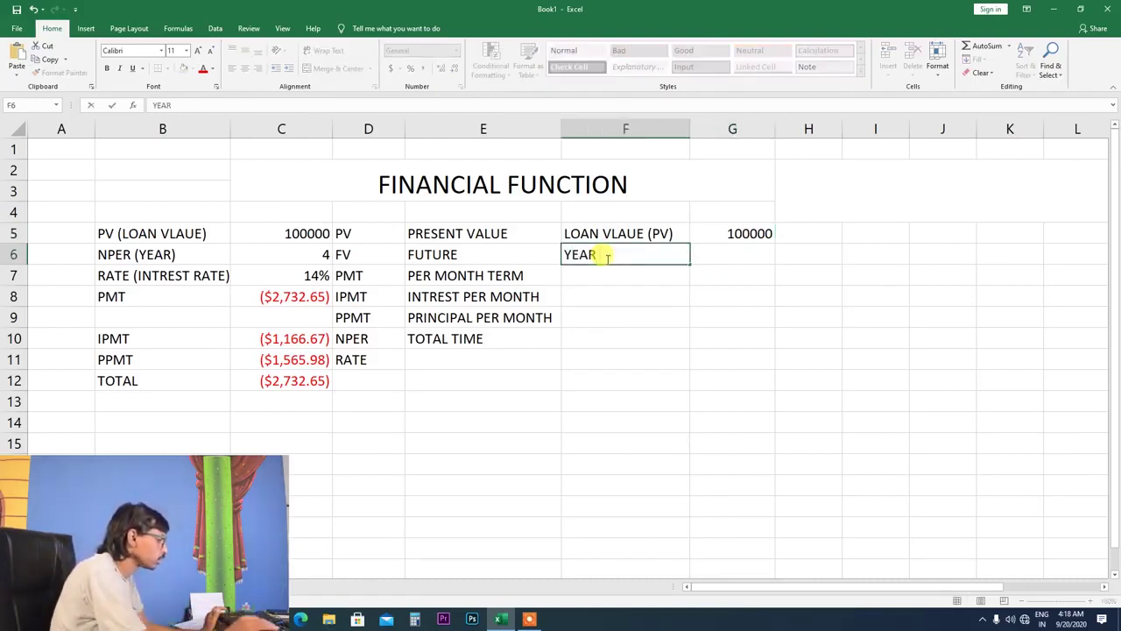
pyautogui.write(' (')
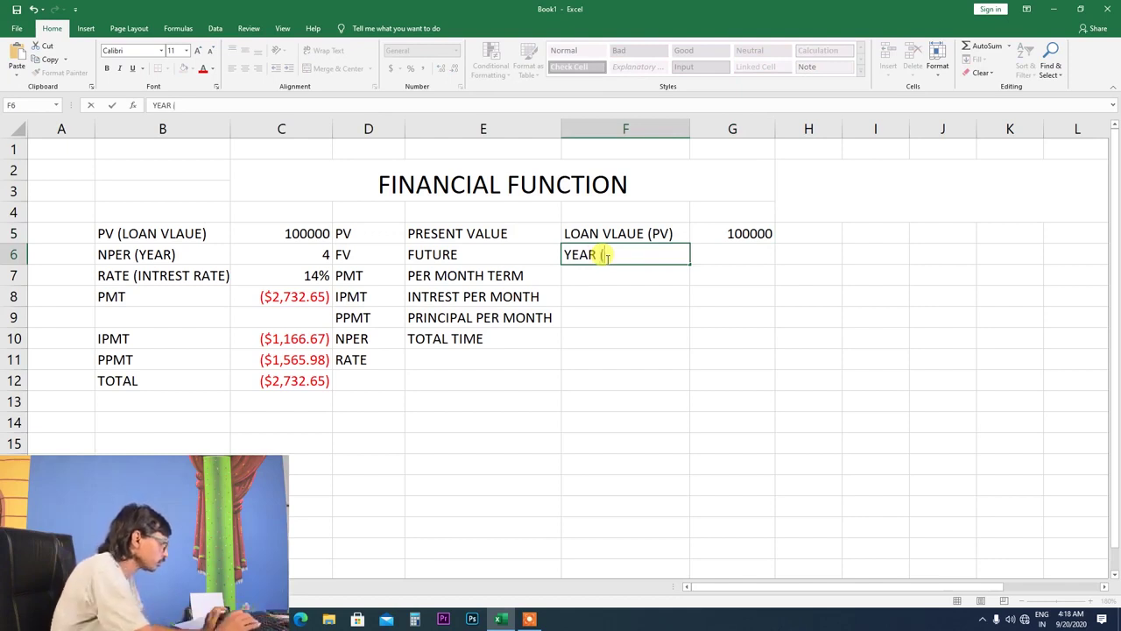
pyautogui.write('NPER')
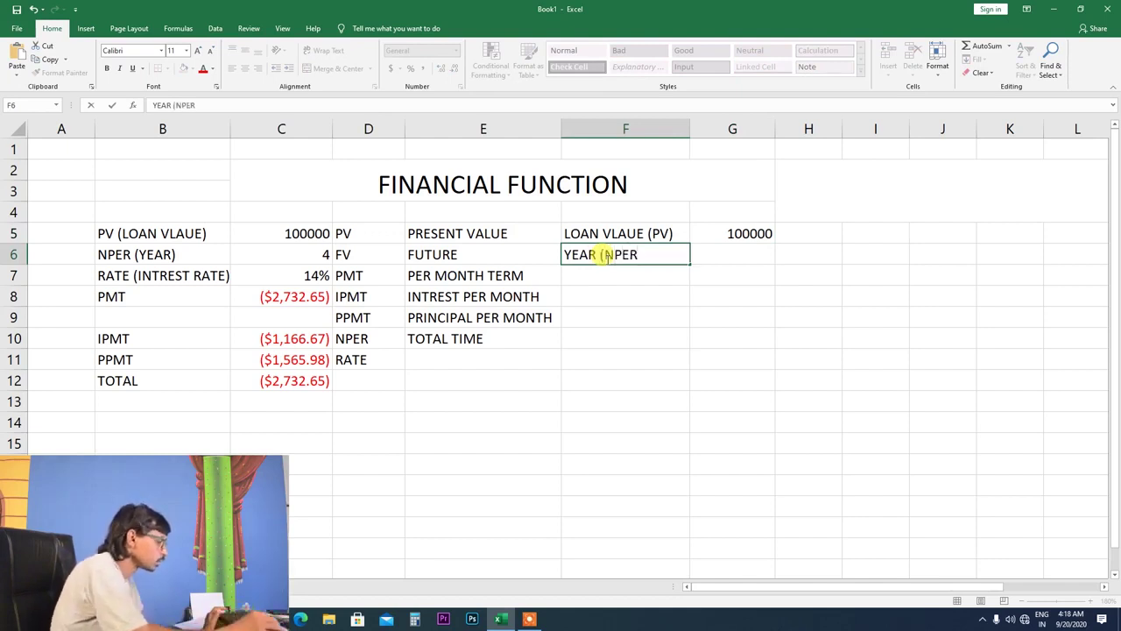
pyautogui.write(')')
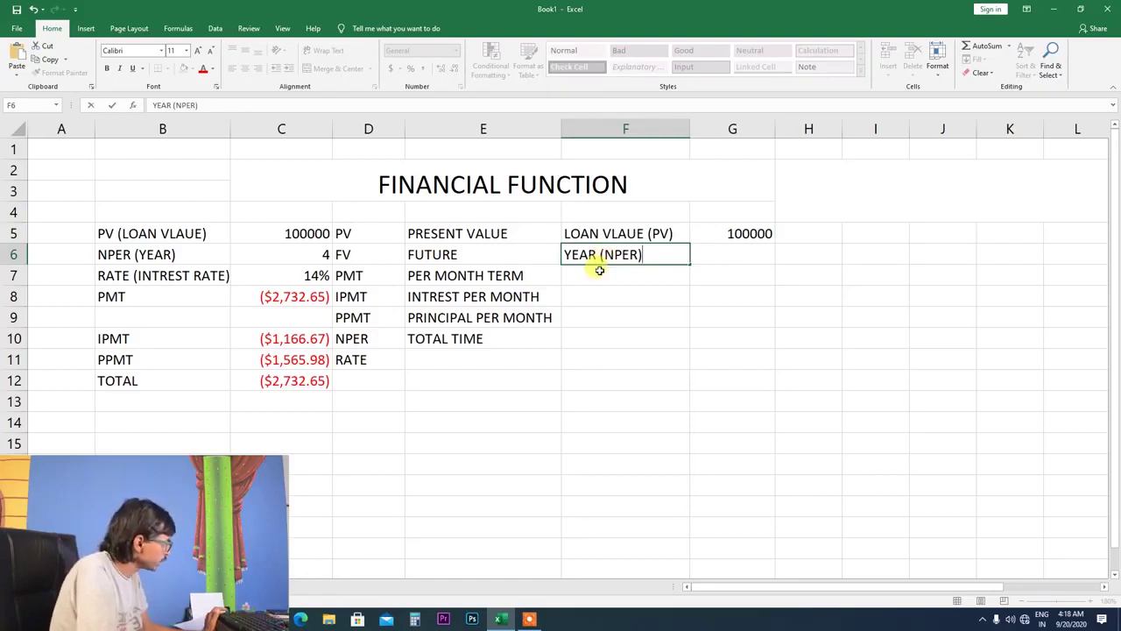
pyautogui.click(599, 271)
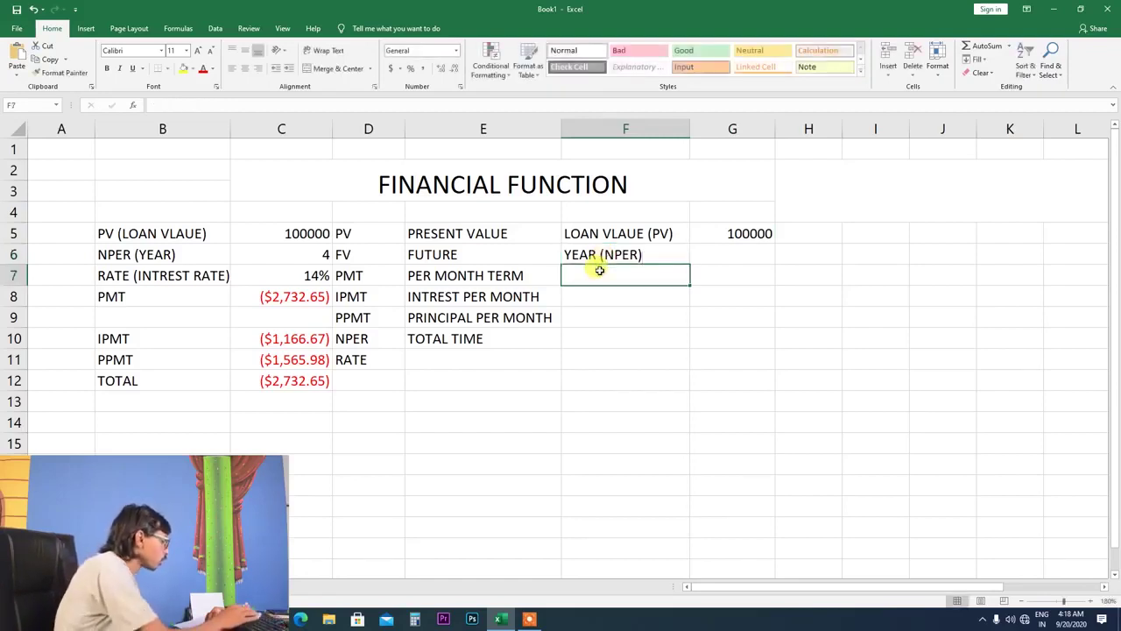
pyautogui.write('INTREST RATE (RATE')
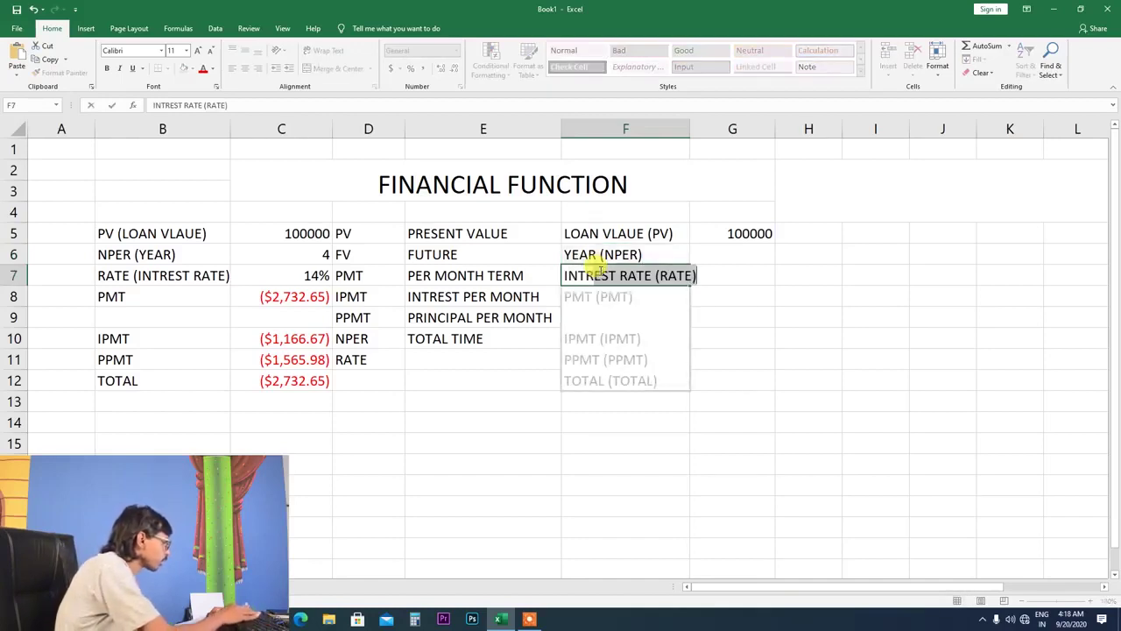
pyautogui.hotkey('ctrl', 'shift', 'Right')
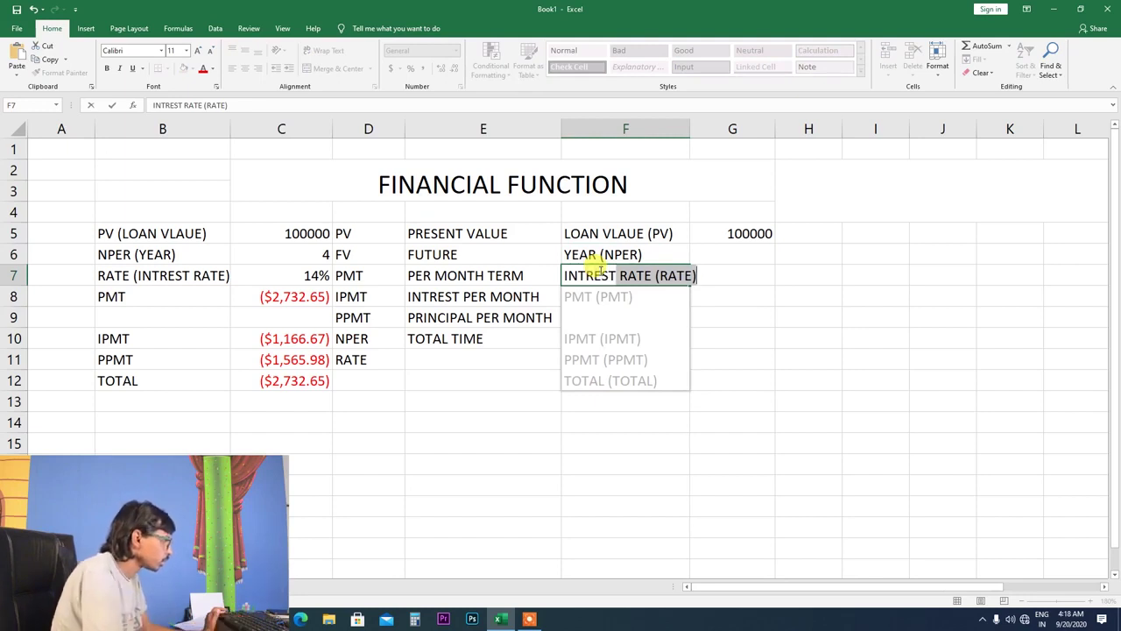
pyautogui.click(719, 292)
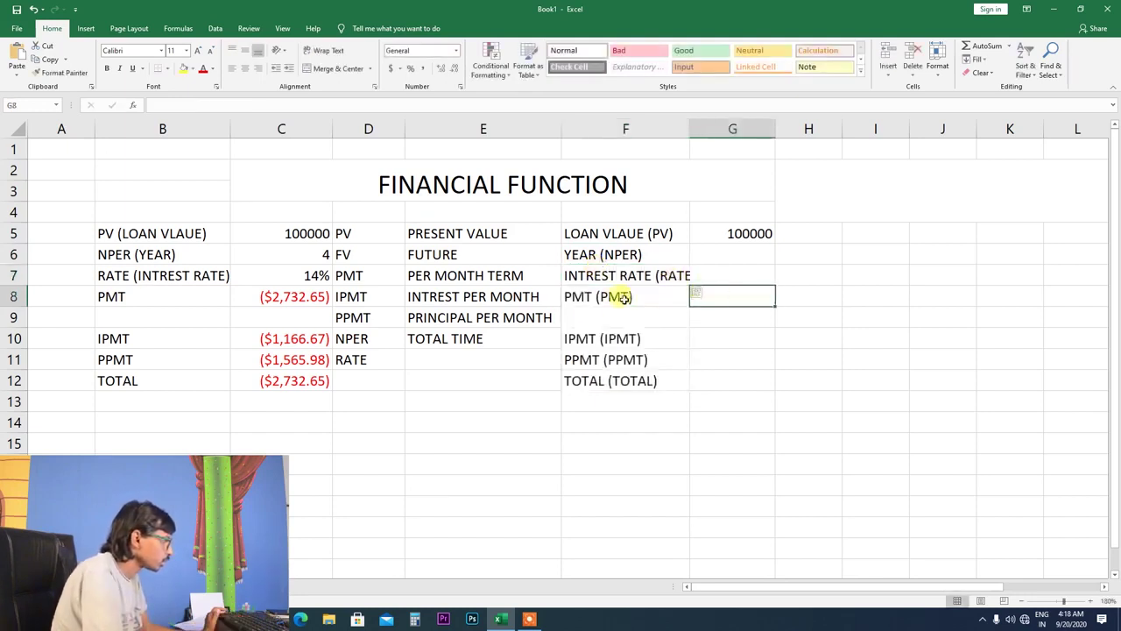
# Clear the Flash Fill labels from F8 and F10:F12, leaving them empty.
pyautogui.moveTo(605, 296); pyautogui.dragTo(626, 401)
pyautogui.click(777, 398)
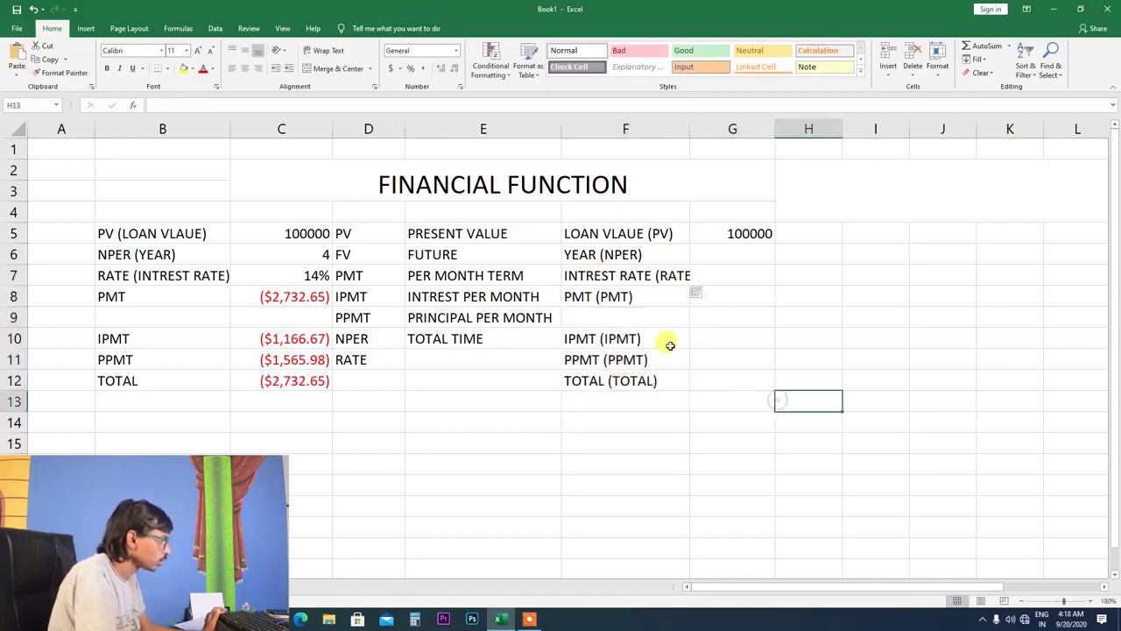
pyautogui.moveTo(585, 338); pyautogui.dragTo(611, 389)
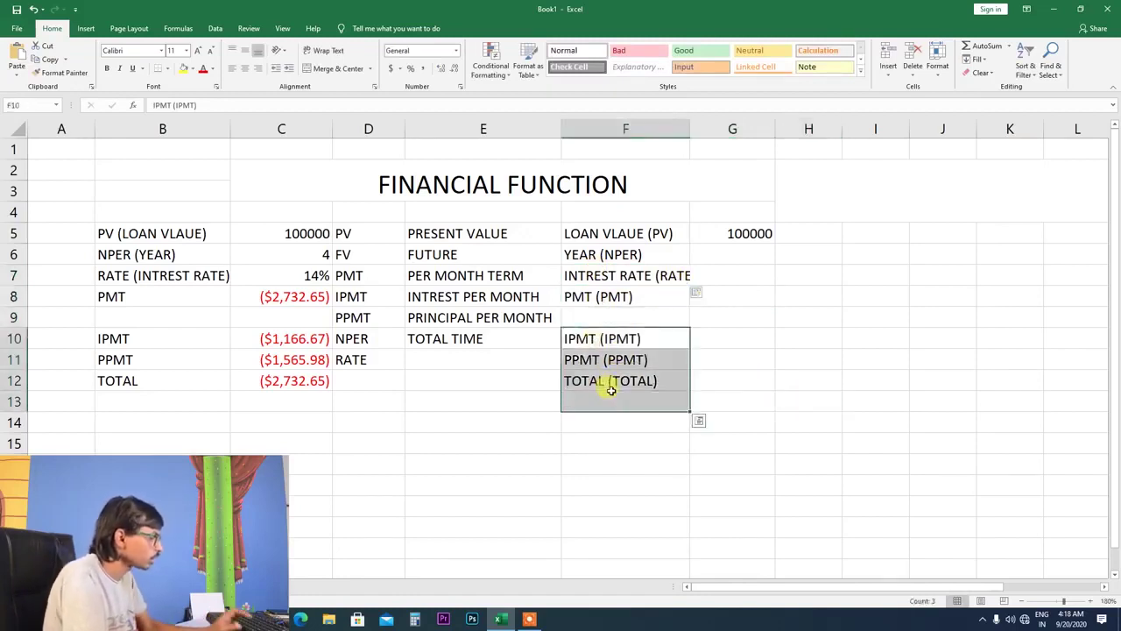
pyautogui.press('Delete')
pyautogui.click(613, 297)
pyautogui.press('Delete')
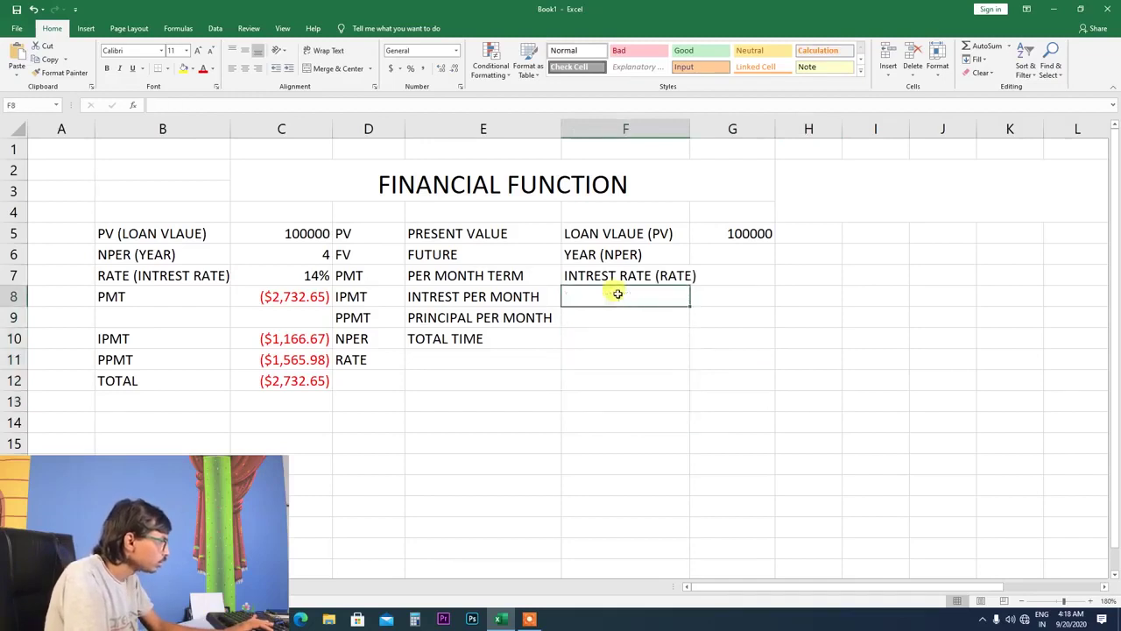
pyautogui.click(653, 373)
pyautogui.click(648, 298)
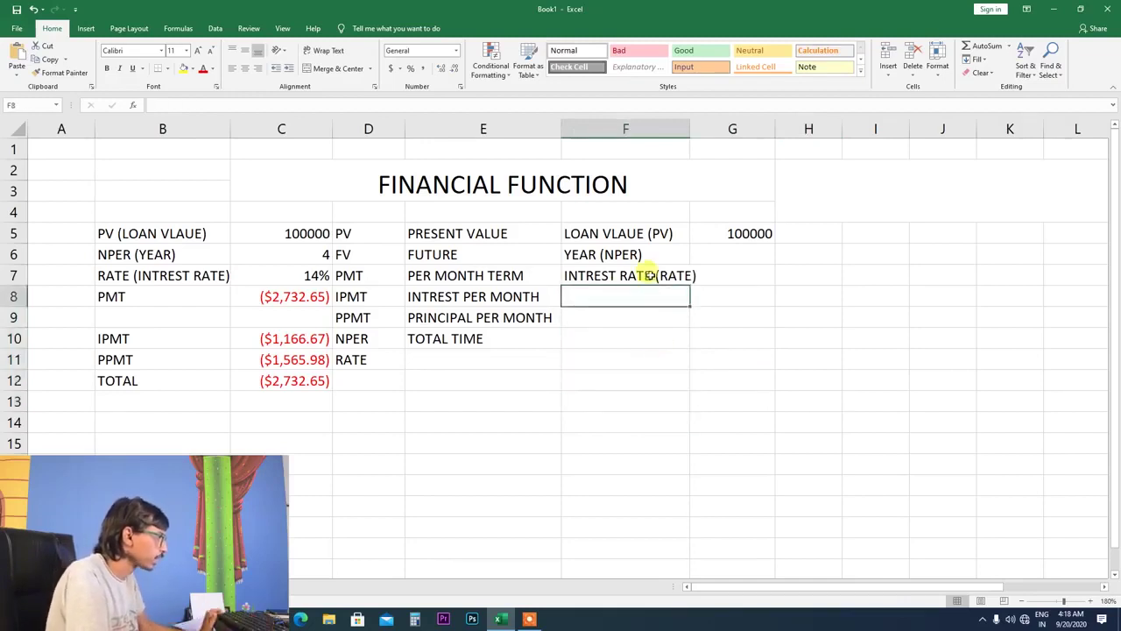
pyautogui.click(651, 275)
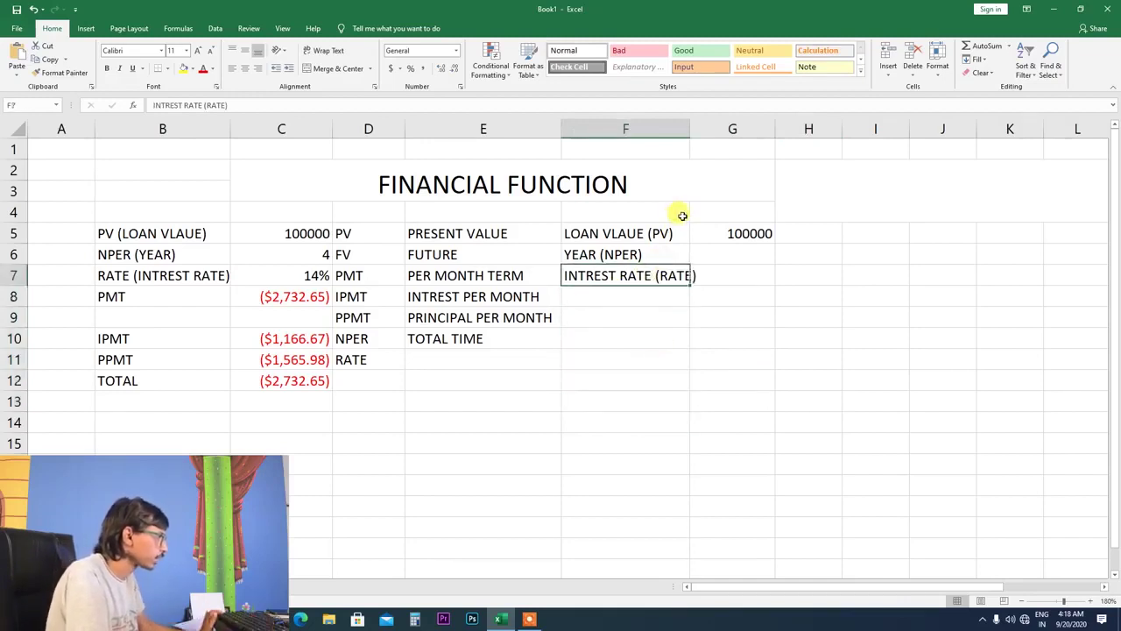
# AutoFit column F and enter the label PMT in F8.
pyautogui.doubleClick(688, 131)
pyautogui.click(607, 297)
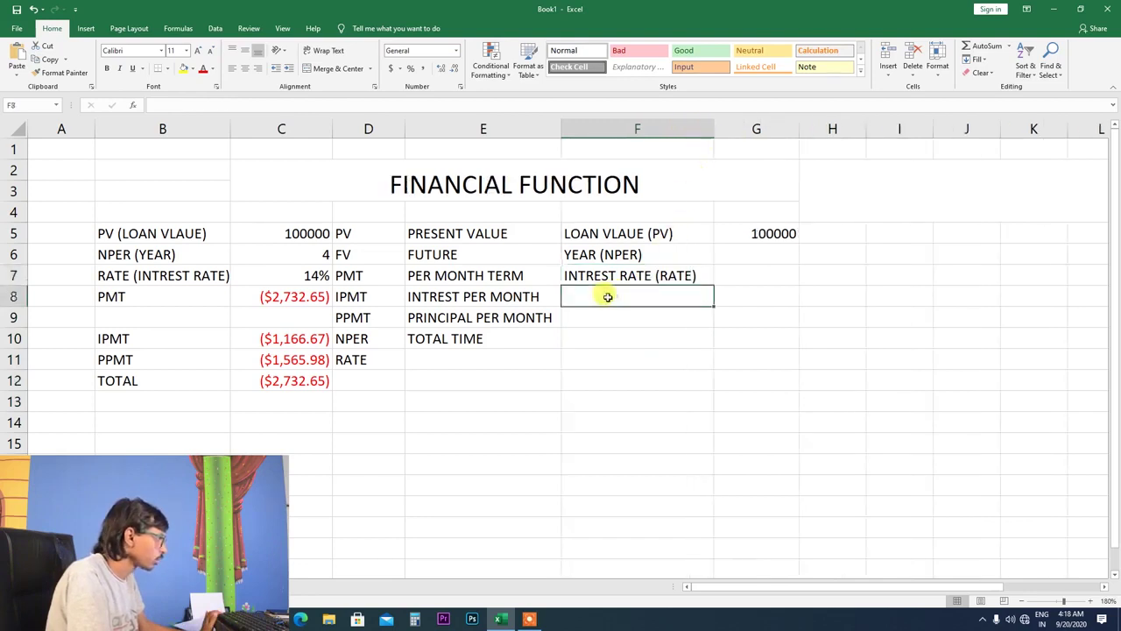
pyautogui.write('PMT')
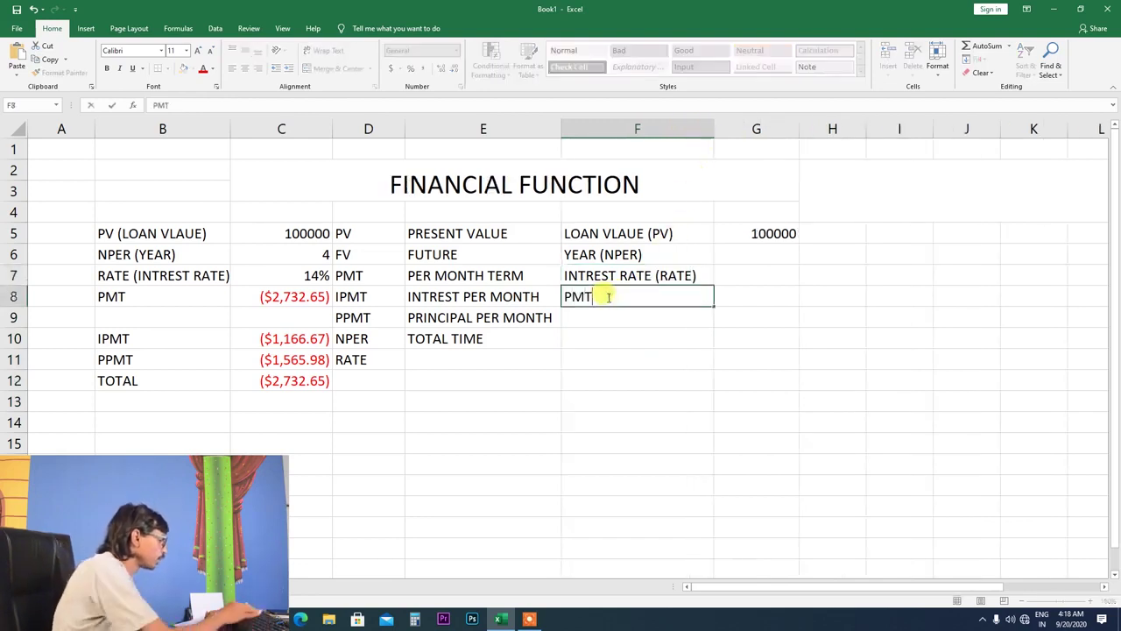
pyautogui.press('Return')
pyautogui.press('Return')
pyautogui.press('Return')
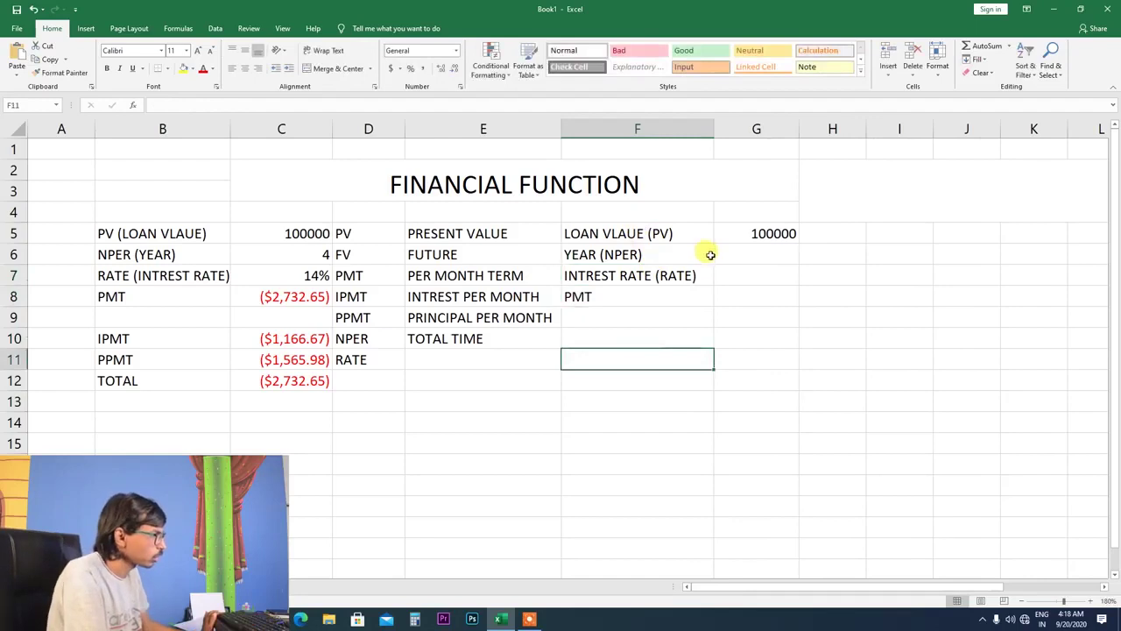
# Enter the loan term 4 in G6 and the interest rate 14% in G7.
pyautogui.click(750, 253)
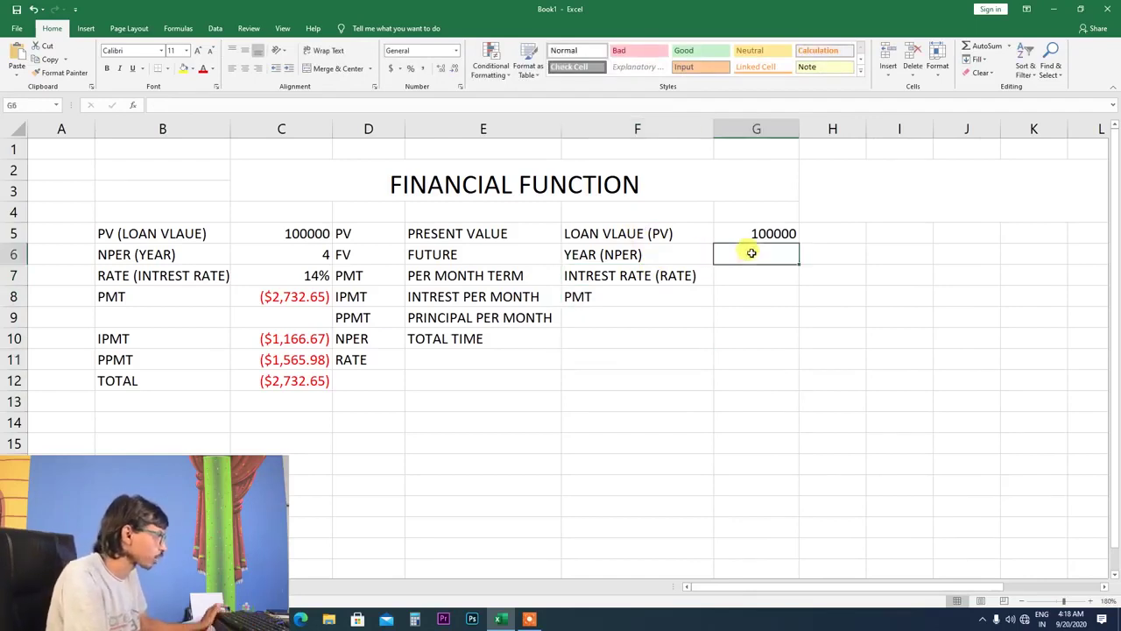
pyautogui.write('4')
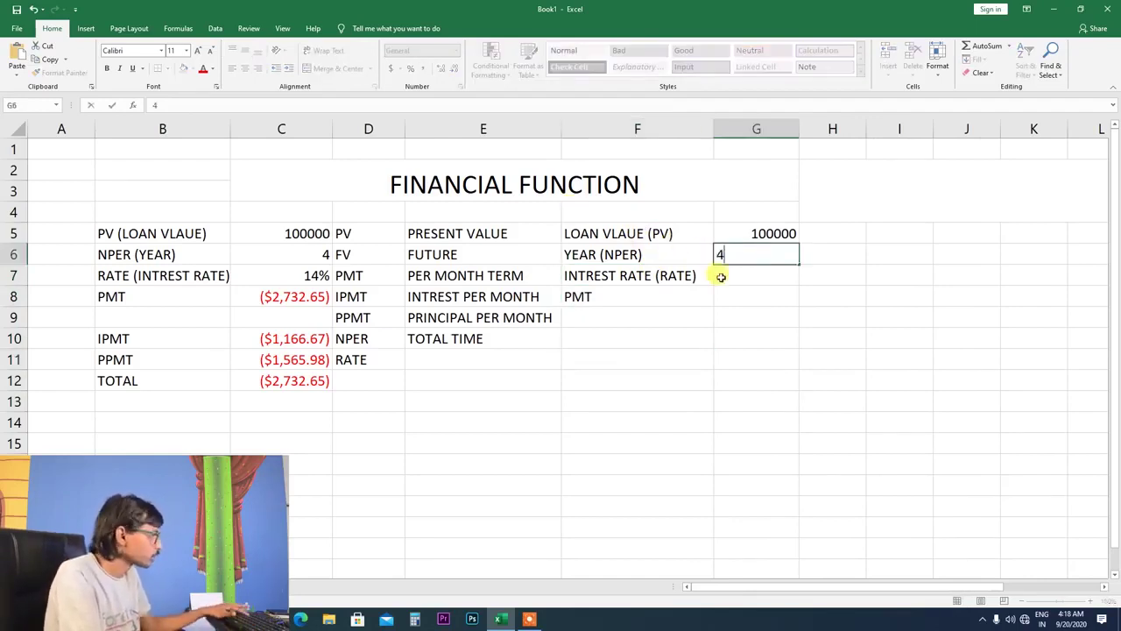
pyautogui.click(745, 278)
pyautogui.write('1')
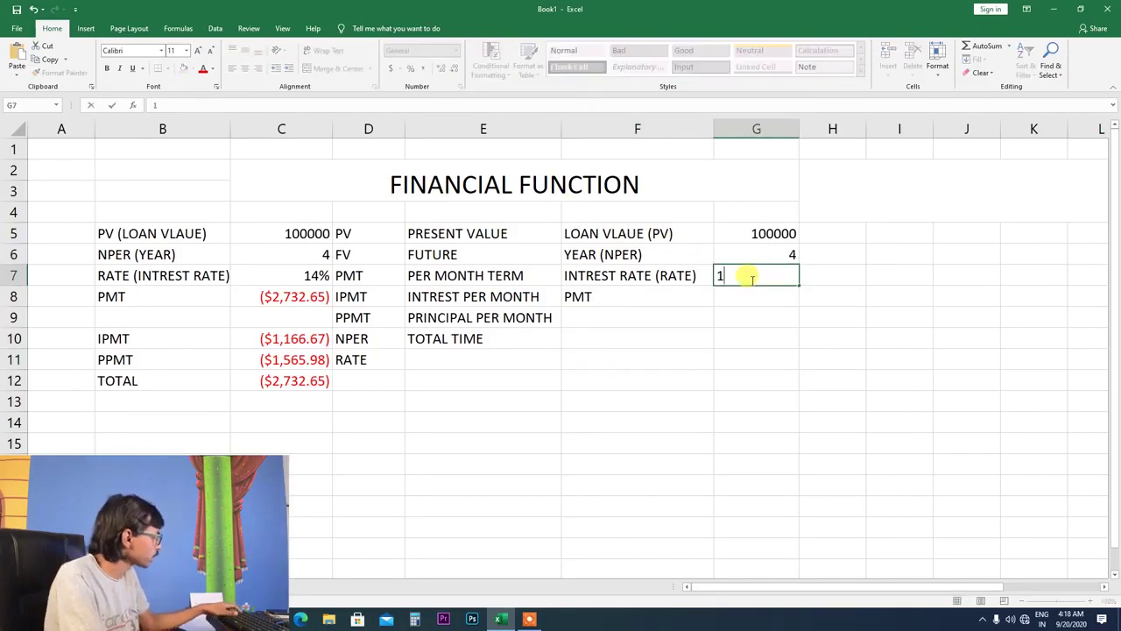
pyautogui.write('4%')
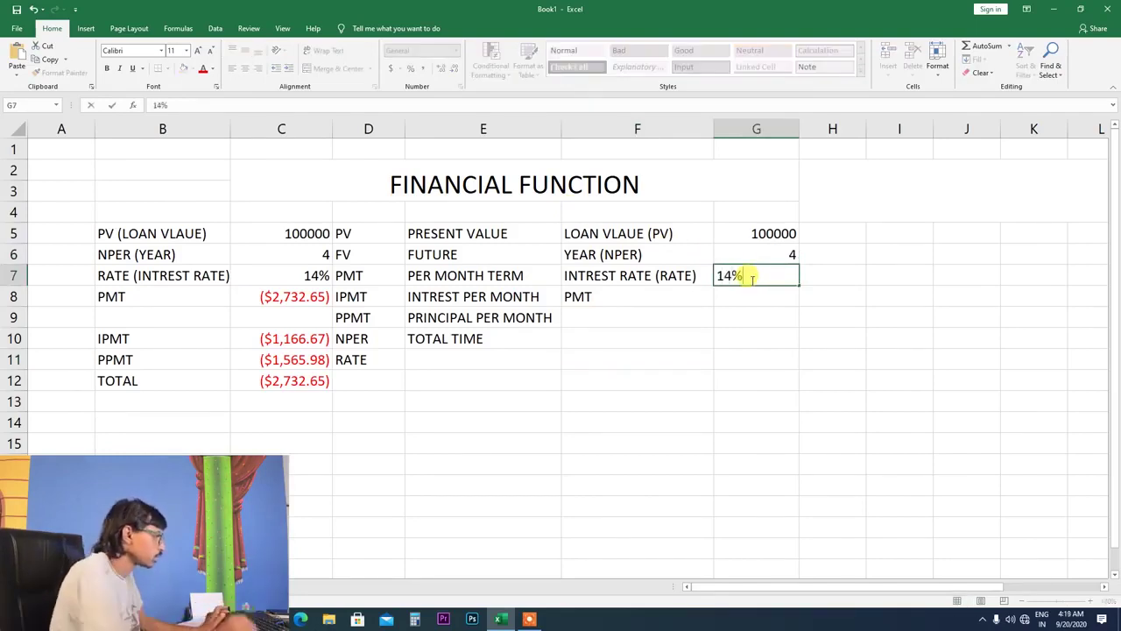
pyautogui.click(750, 297)
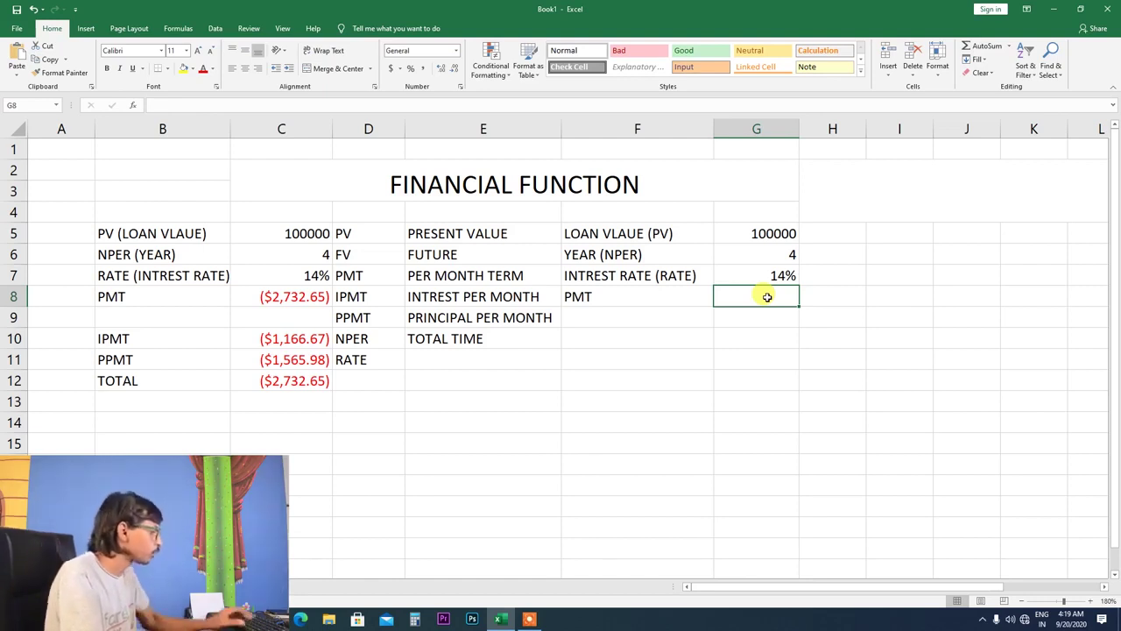
# Start a PMT formula in G8 and move its Function Arguments dialog below the table.
pyautogui.write('=P')
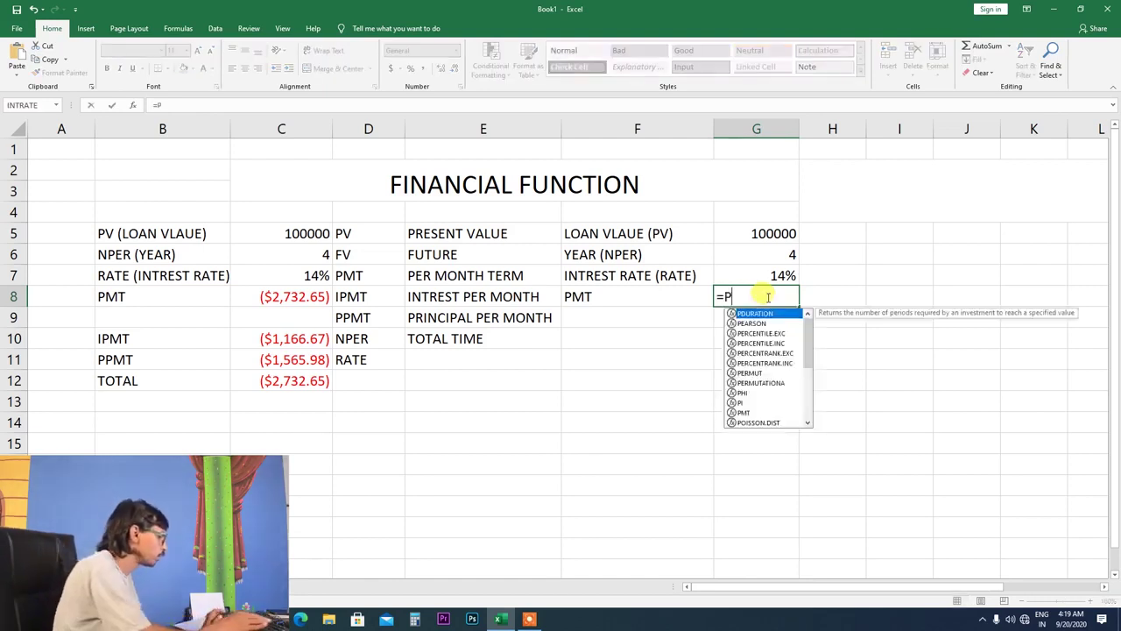
pyautogui.write('MT')
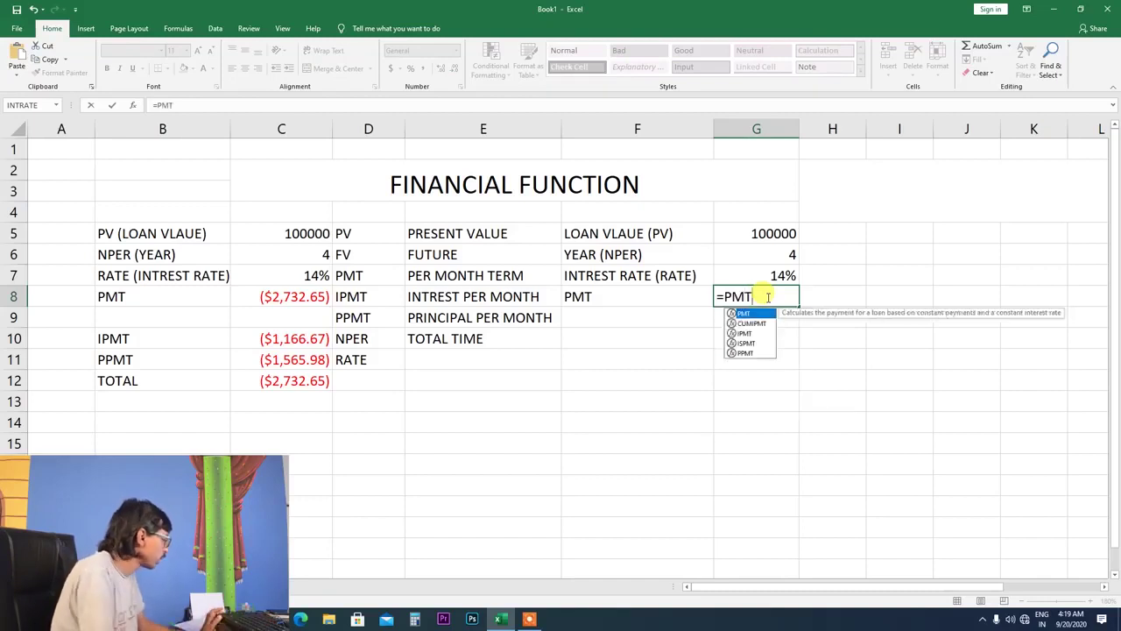
pyautogui.hotkey('ctrl', 'a')
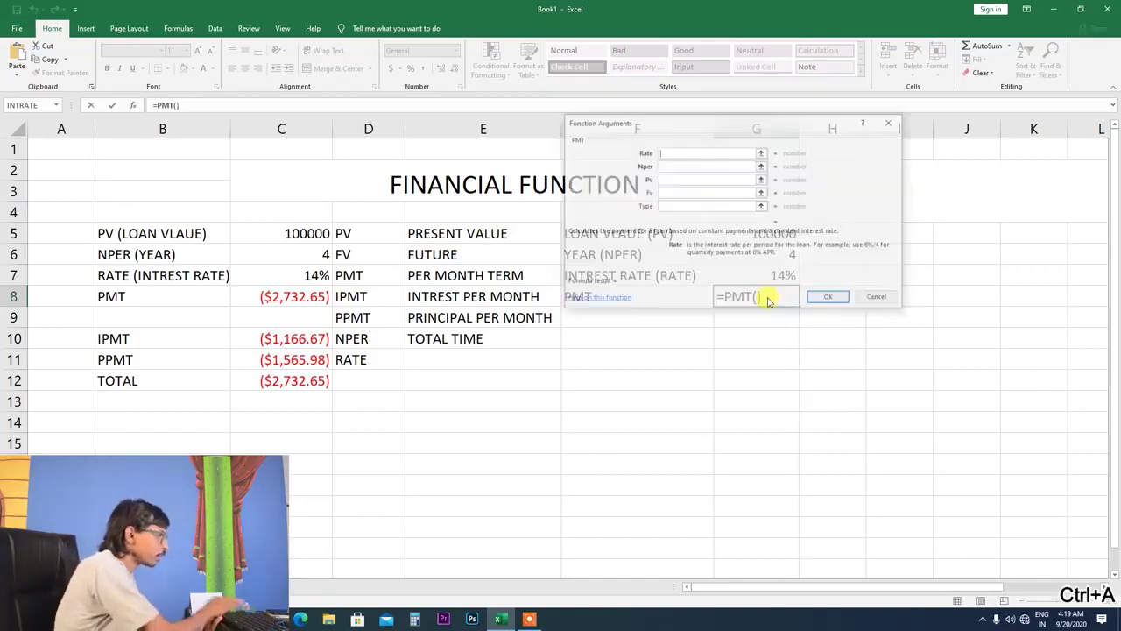
pyautogui.moveTo(736, 127)
pyautogui.mouseDown()
pyautogui.moveTo(848, 354)
pyautogui.moveTo(835, 298)
pyautogui.moveTo(796, 266)
pyautogui.moveTo(687, 362)
pyautogui.mouseUp()
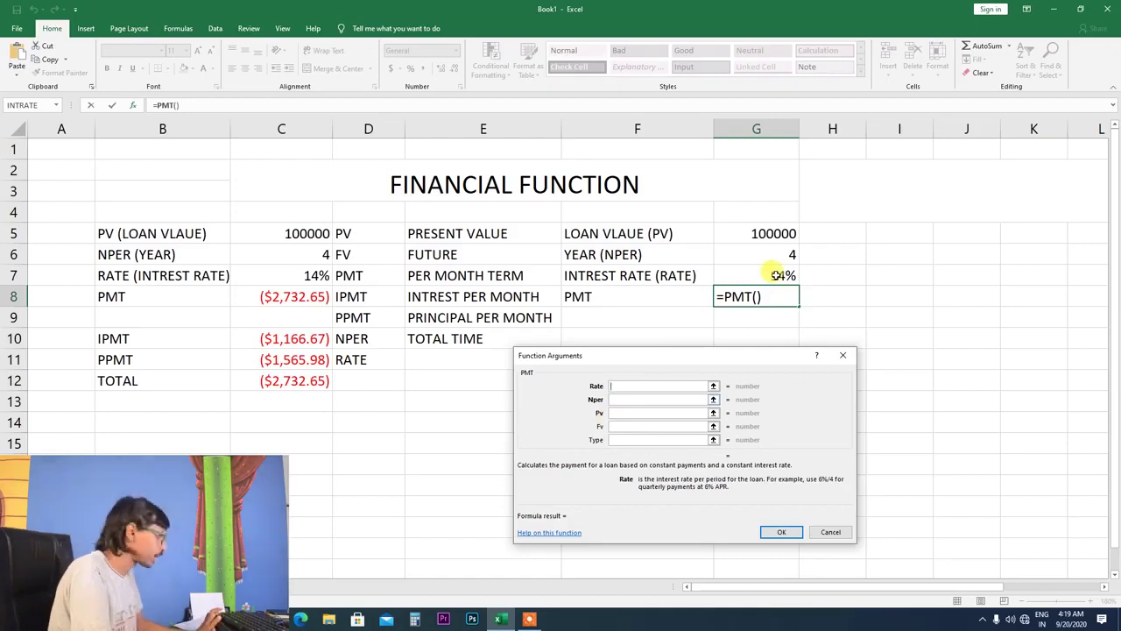
# Set the PMT arguments to Rate G7/12, Nper G6*12 and Pv G5, giving ($2,732.65).
pyautogui.click(777, 274)
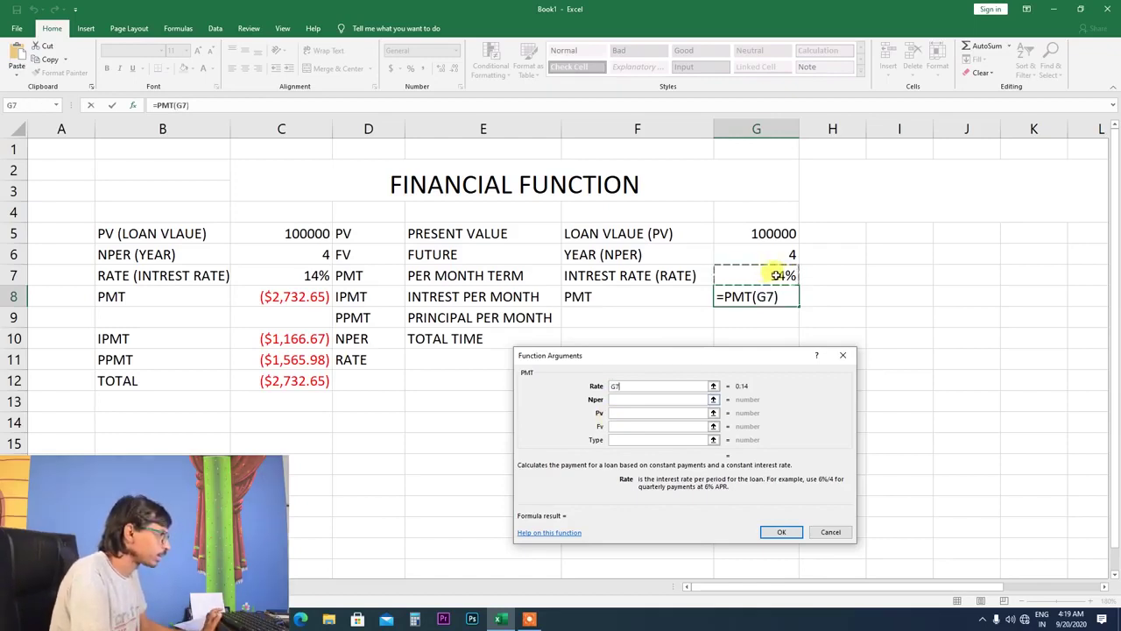
pyautogui.write('/')
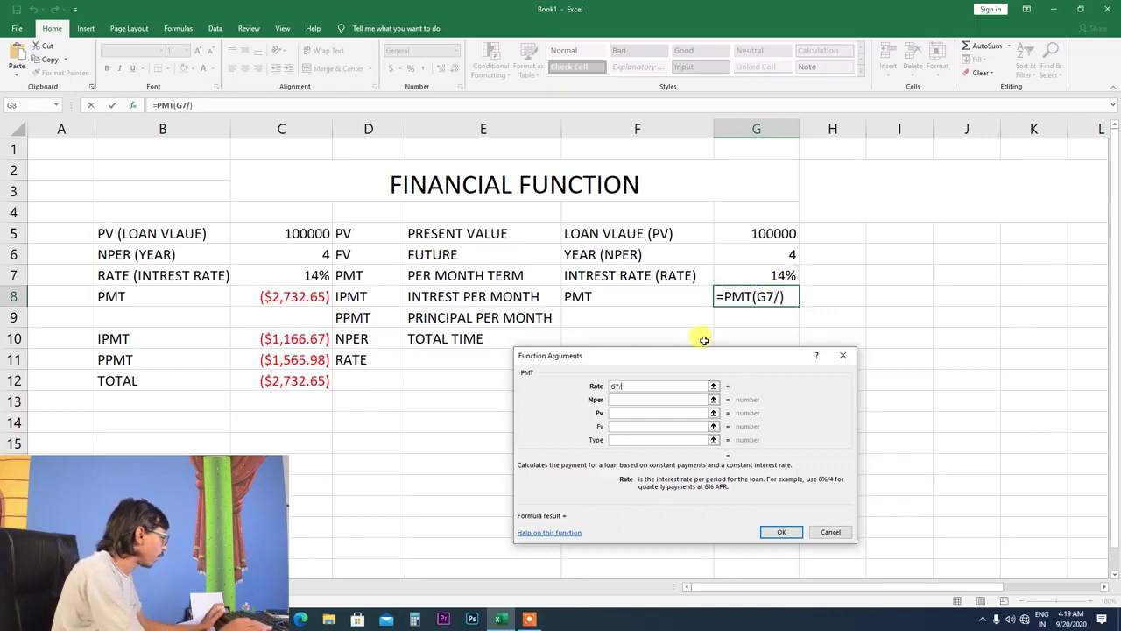
pyautogui.write('12')
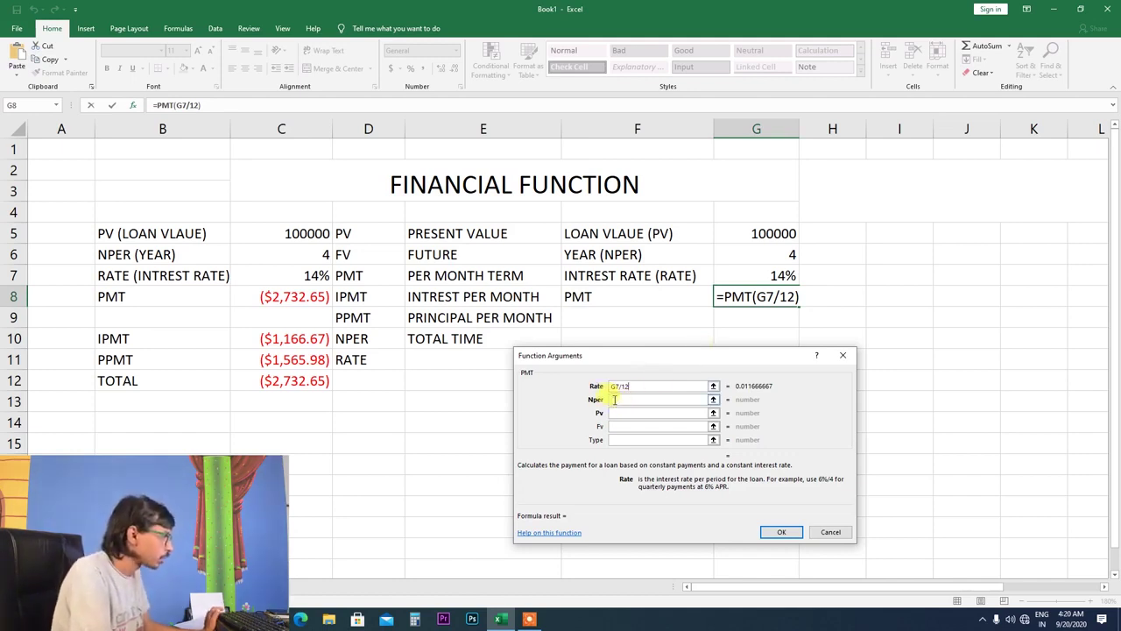
pyautogui.click(614, 400)
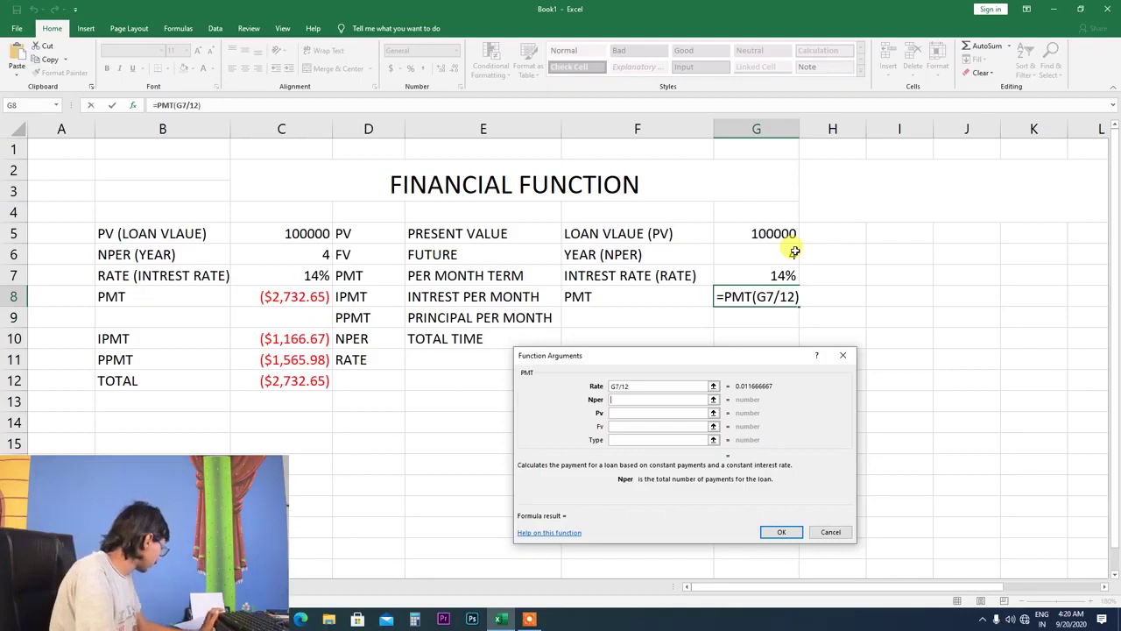
pyautogui.click(795, 251)
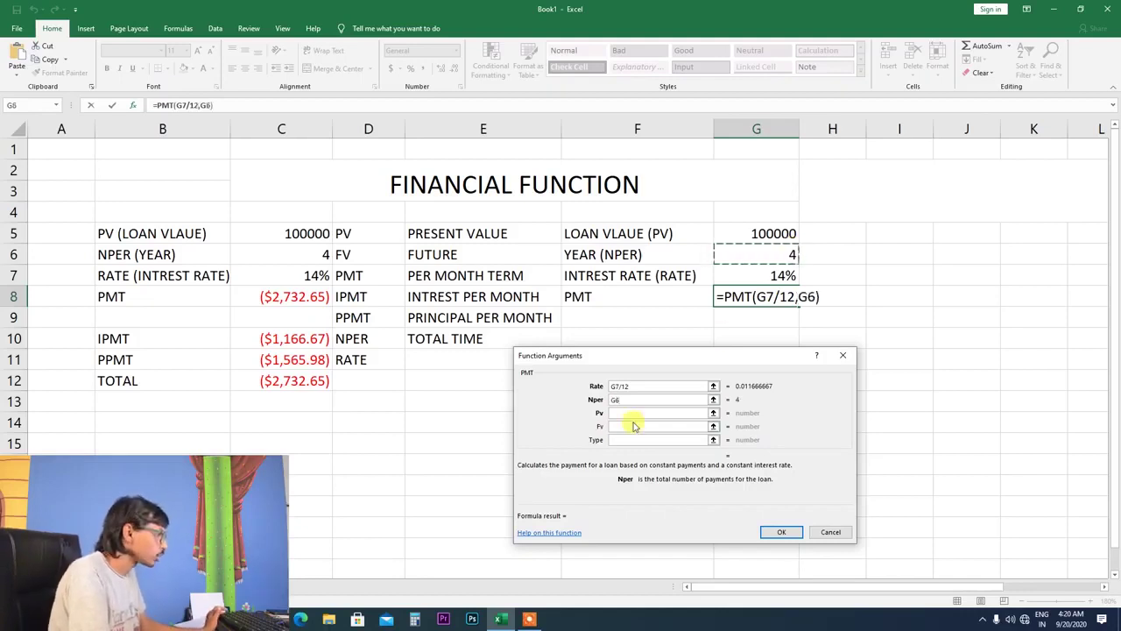
pyautogui.write('*')
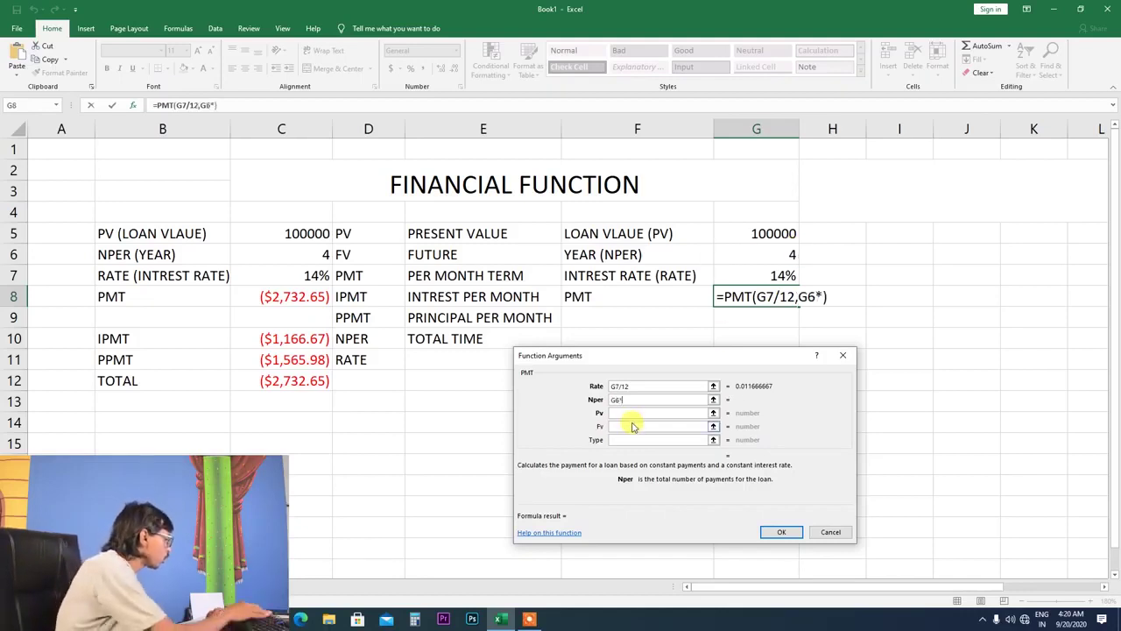
pyautogui.write('12')
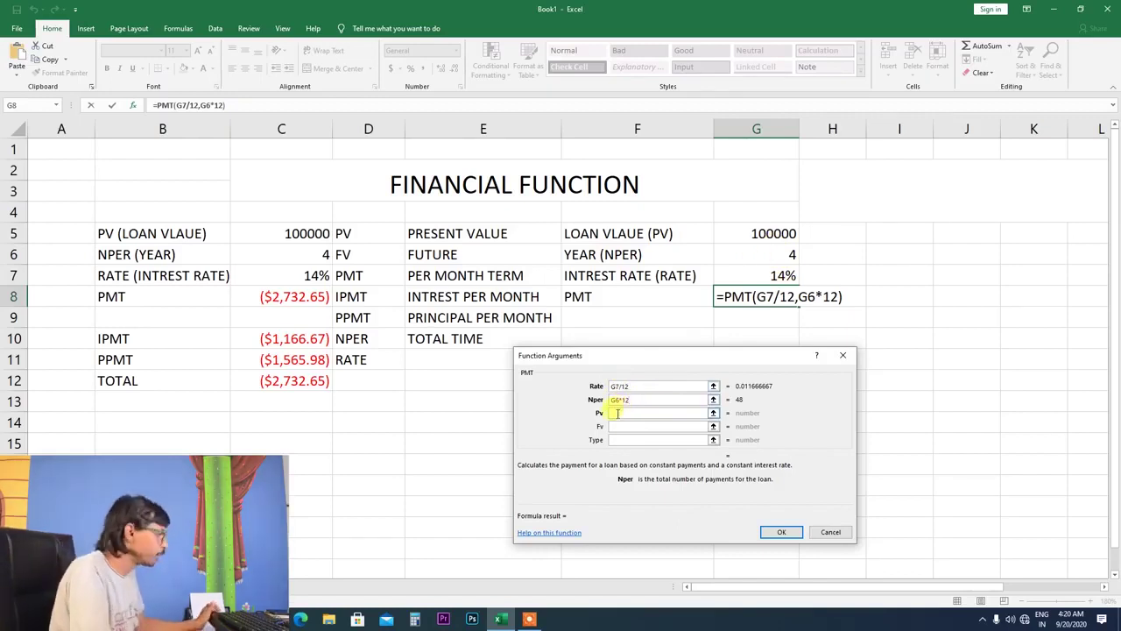
pyautogui.click(618, 413)
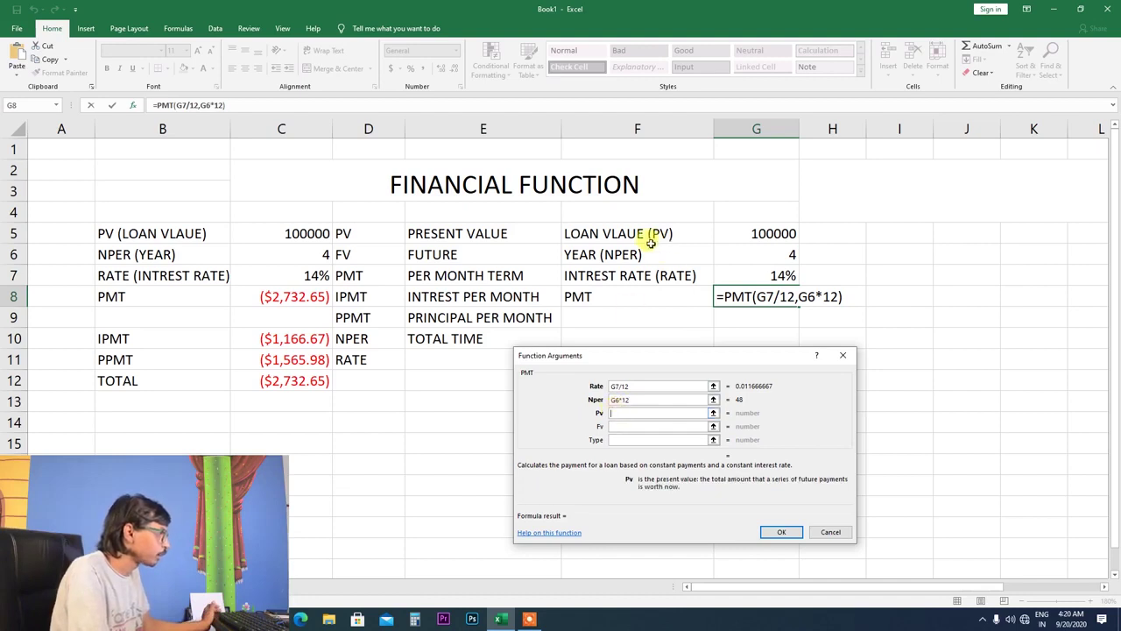
pyautogui.click(773, 233)
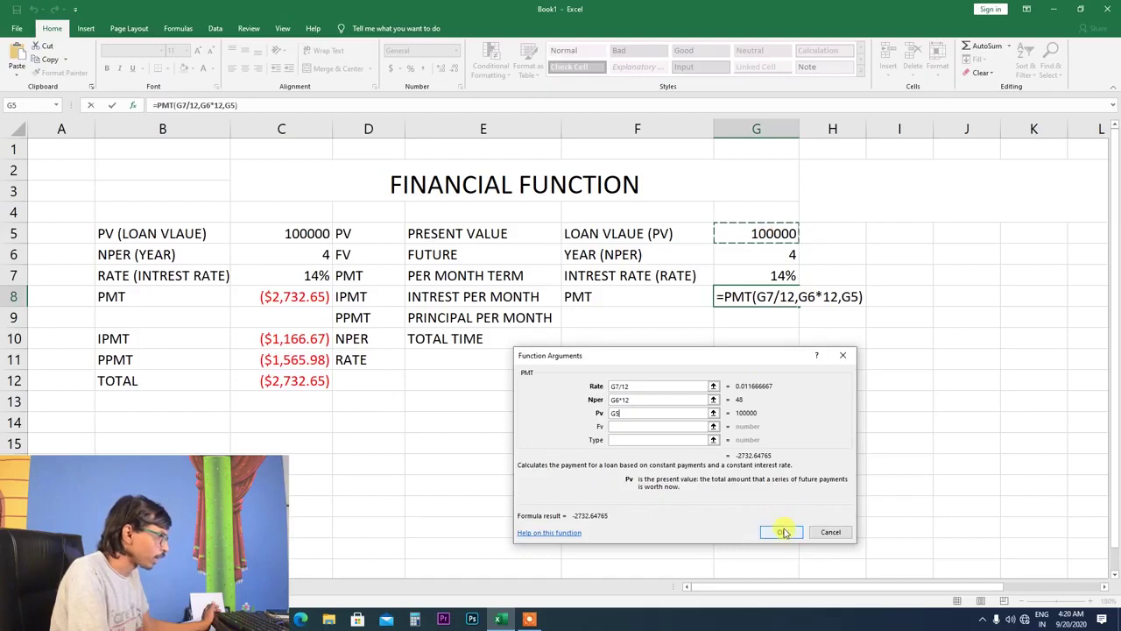
pyautogui.click(784, 532)
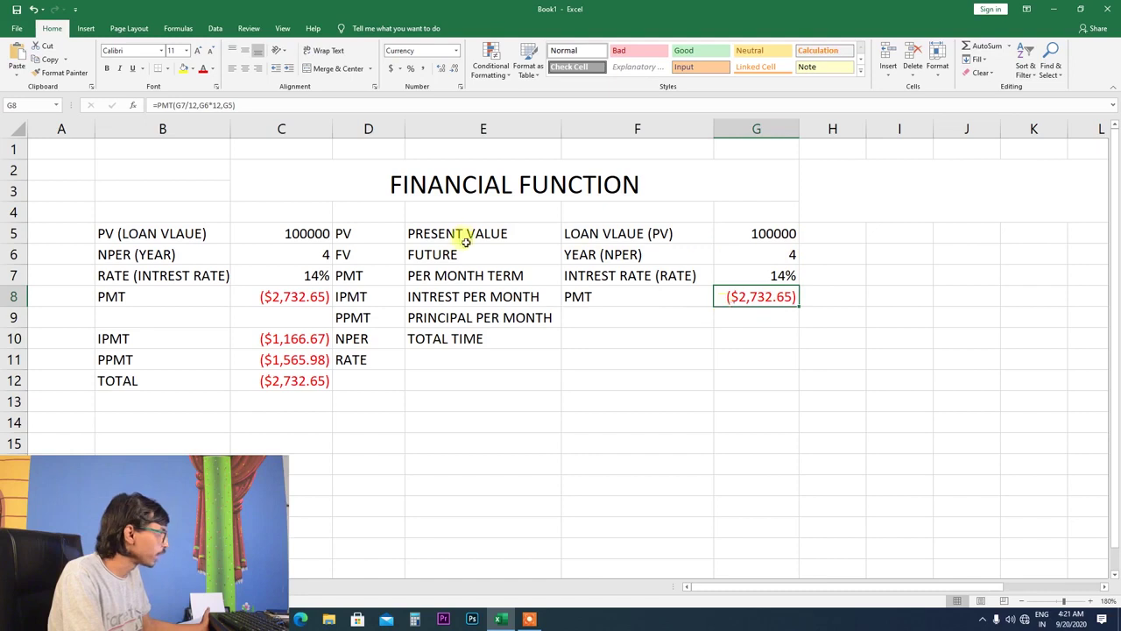
# Change G8 to =-PMT(G7/12,G6*12,G5) so the payment shows as positive.
pyautogui.click(155, 105)
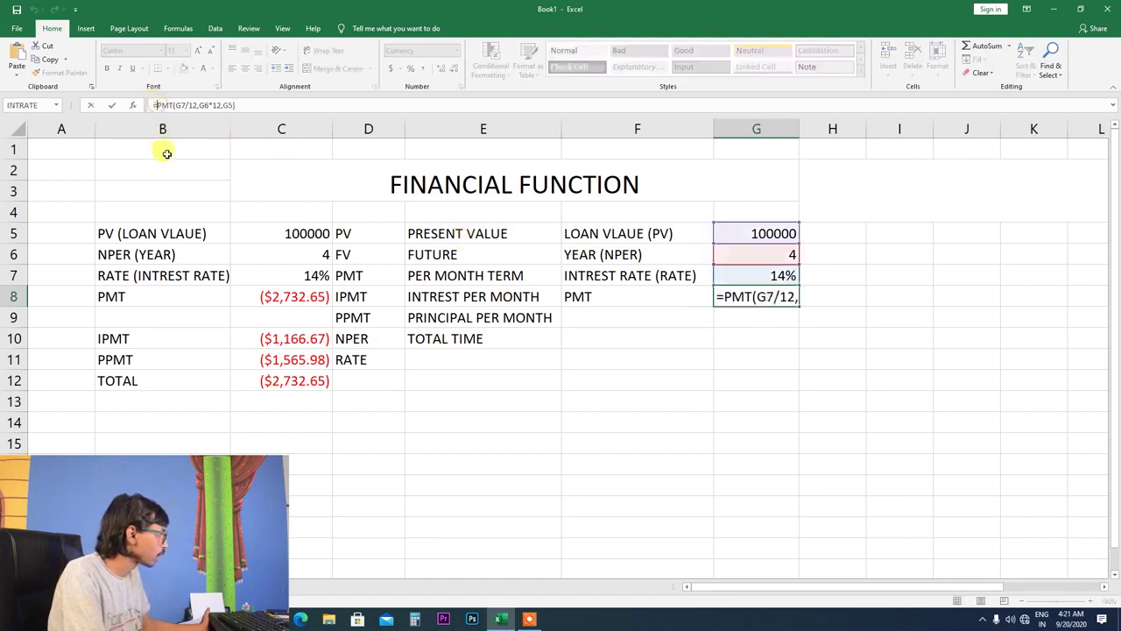
pyautogui.write('-')
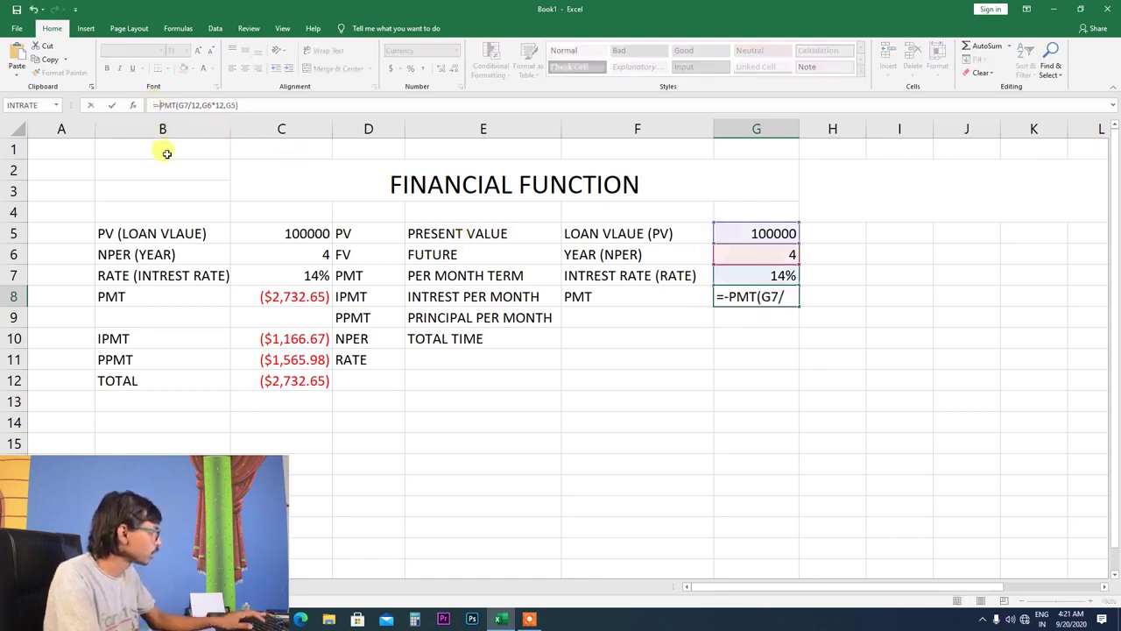
pyautogui.press('Return')
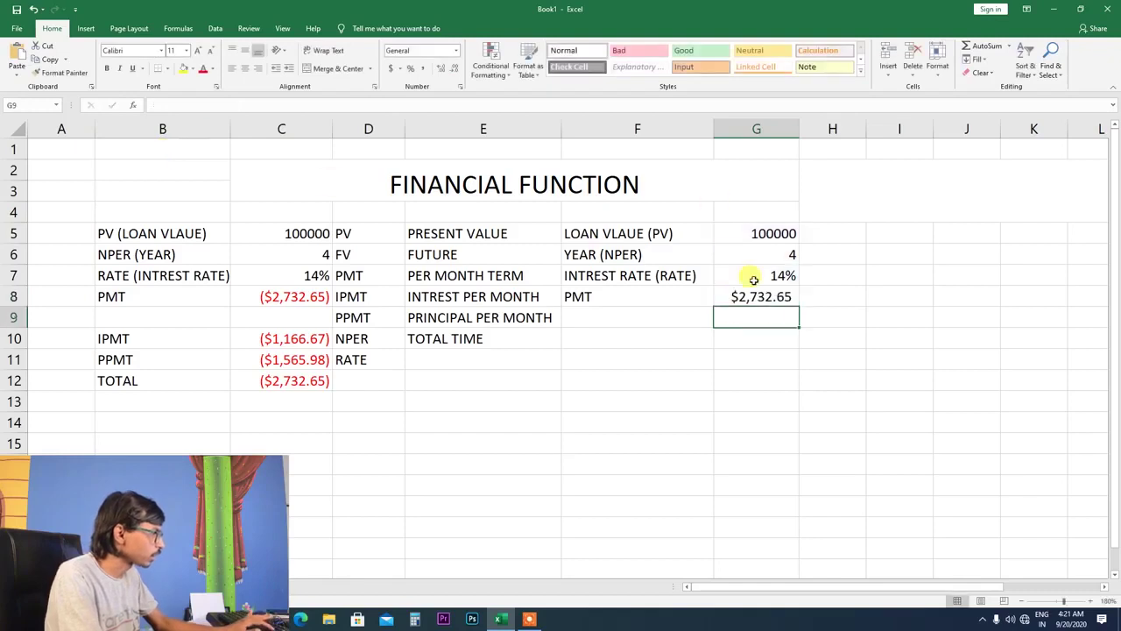
pyautogui.click(754, 296)
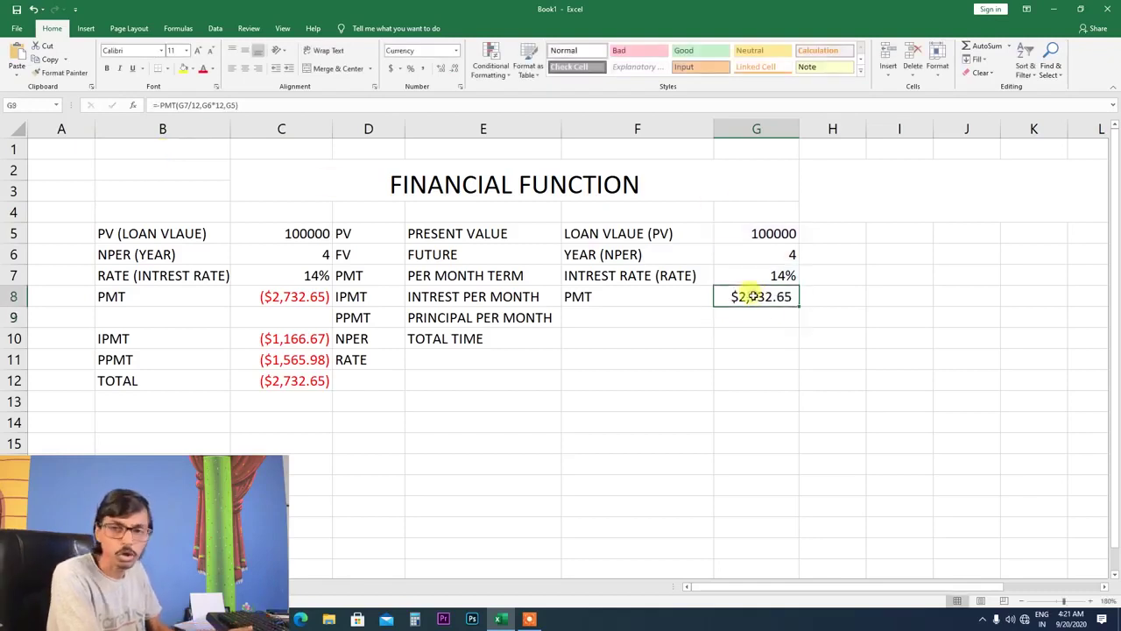
# Format G8 with currency symbol None so the payment reads 2,732.65.
pyautogui.rightClick(755, 298)
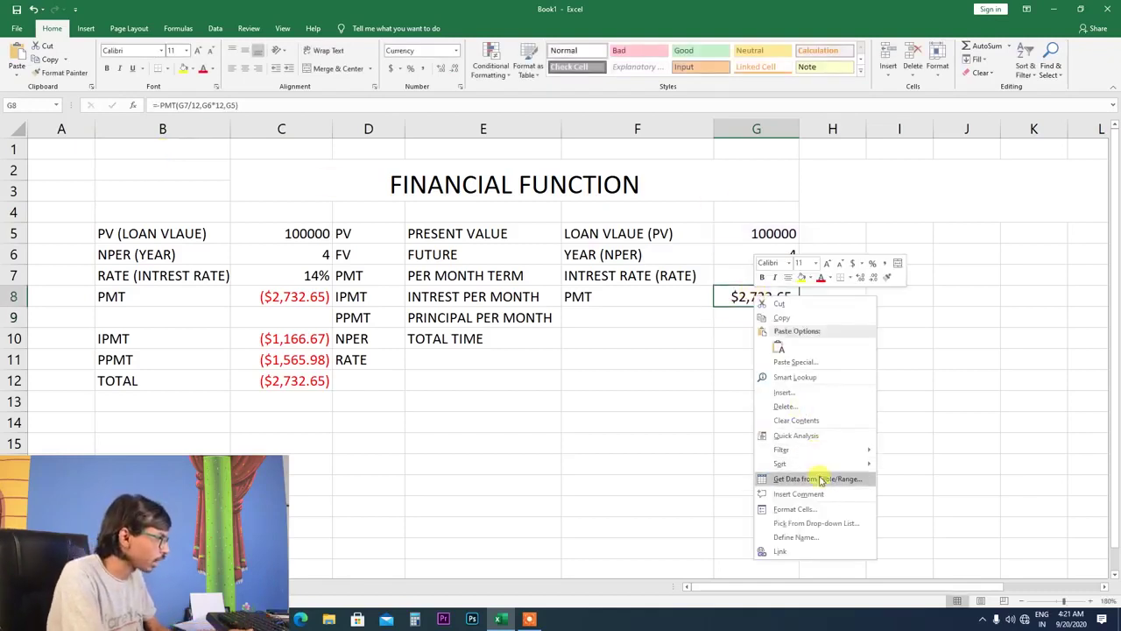
pyautogui.moveTo(821, 462)
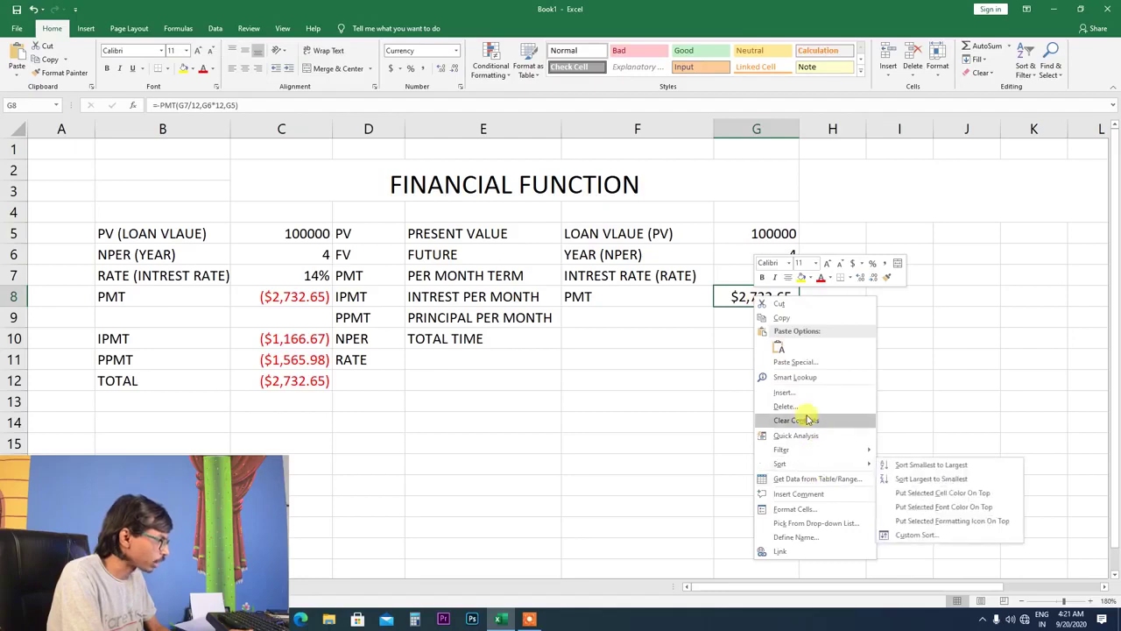
pyautogui.click(792, 510)
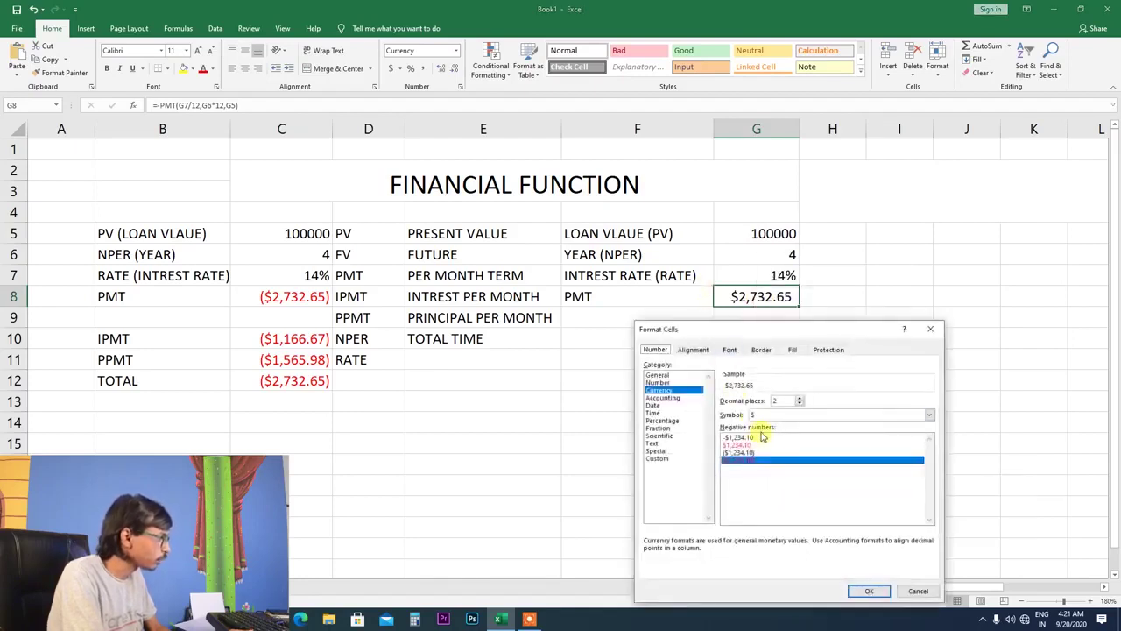
pyautogui.click(772, 415)
pyautogui.click(771, 427)
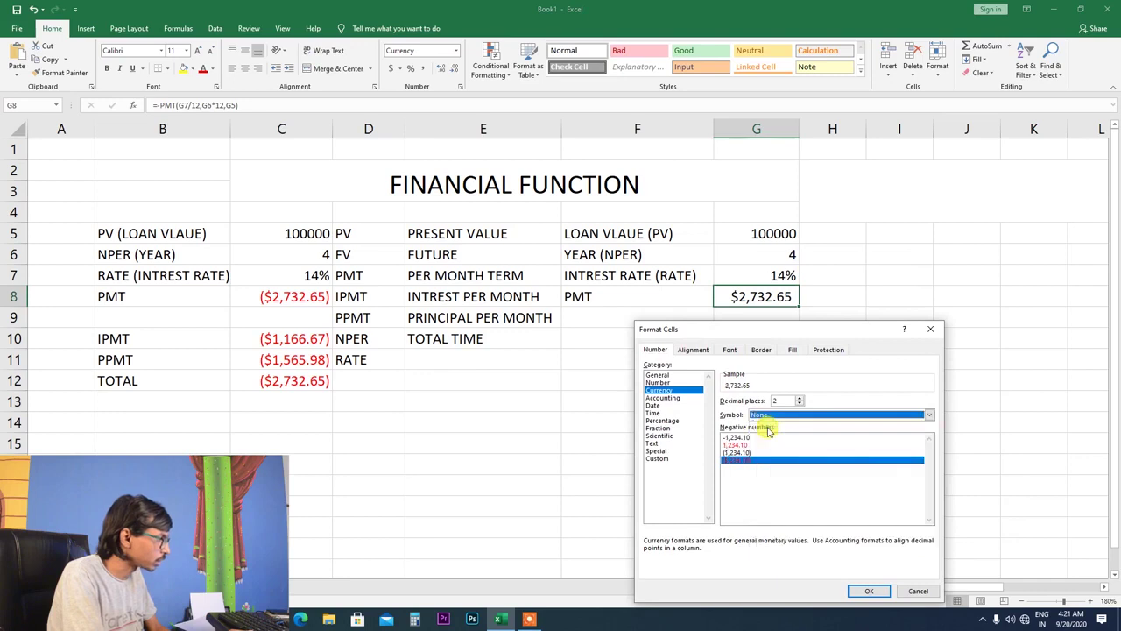
pyautogui.click(867, 589)
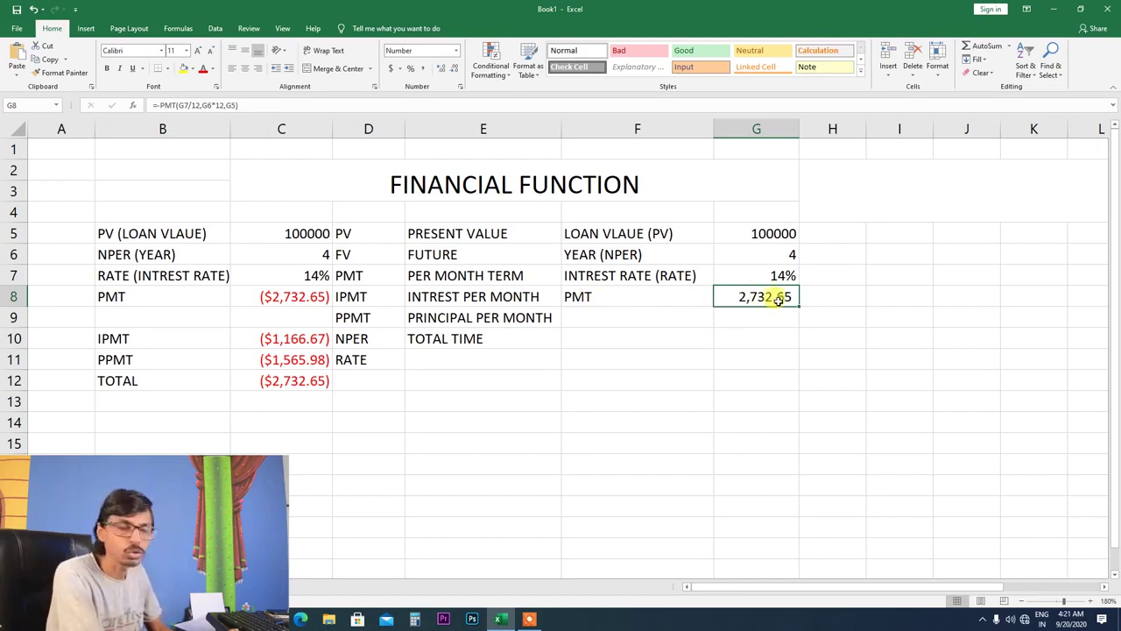
# Type the row label IPMT into F10.
pyautogui.click(628, 336)
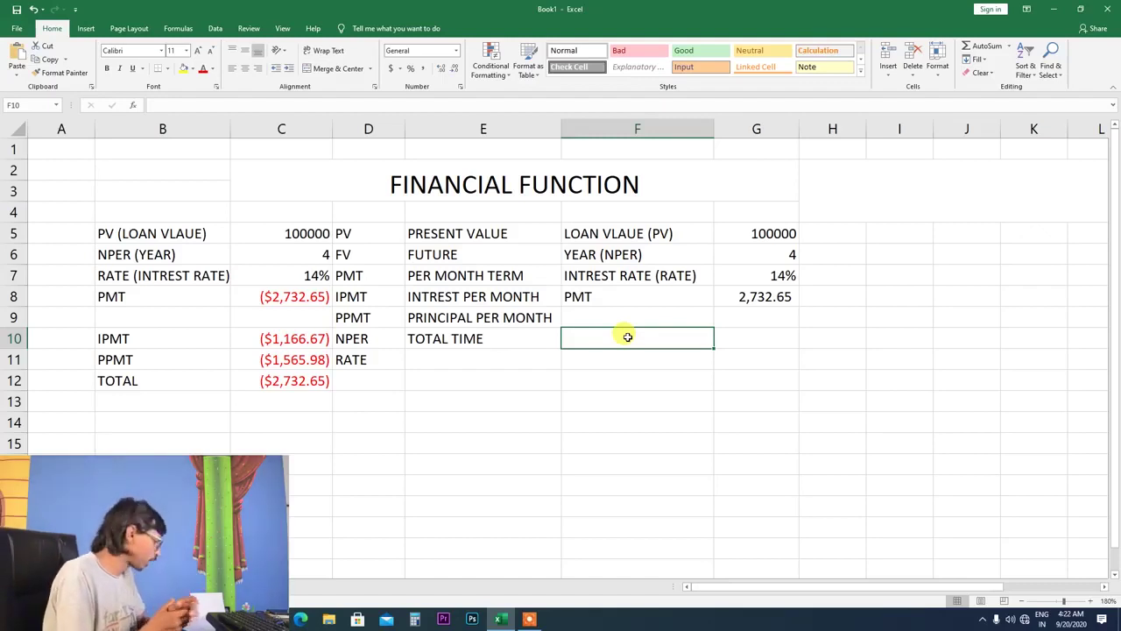
pyautogui.write('I')
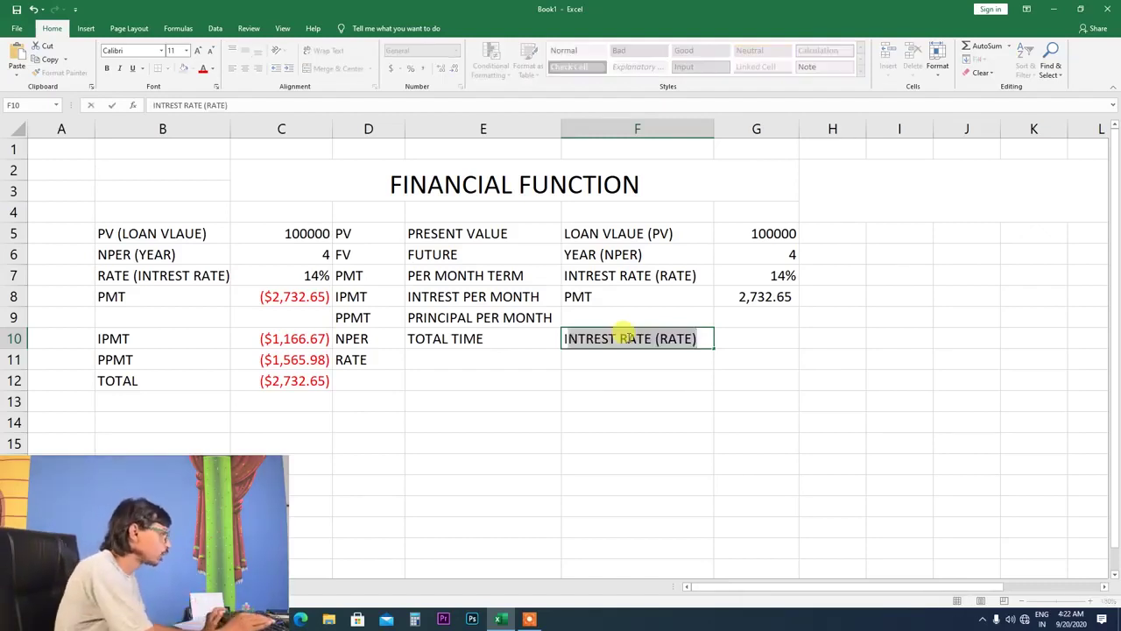
pyautogui.write('P')
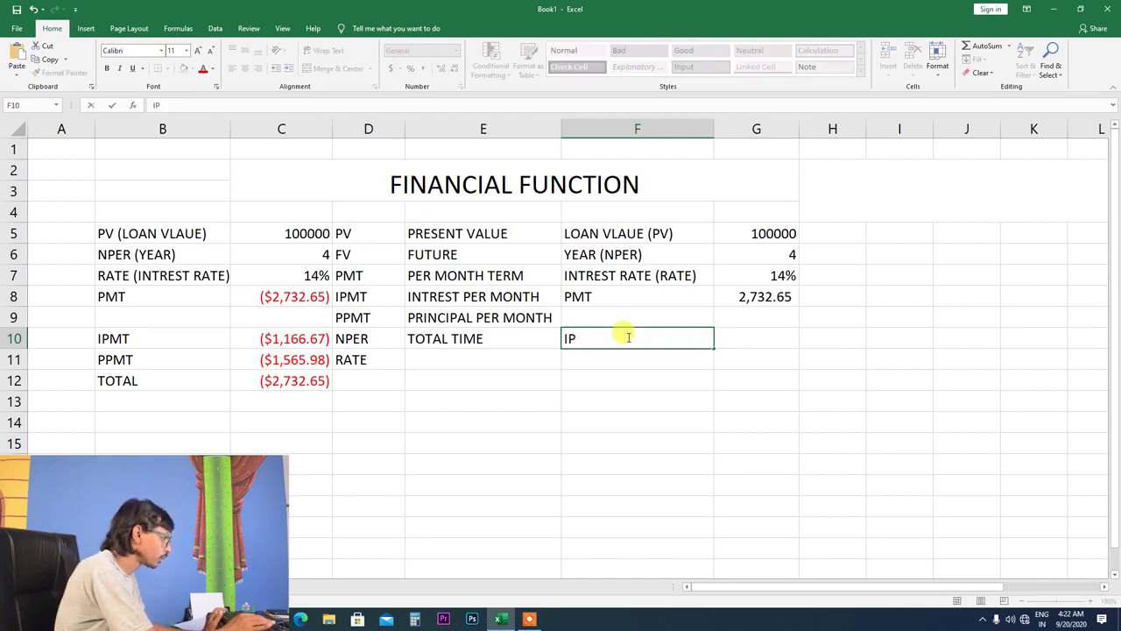
pyautogui.write('MT')
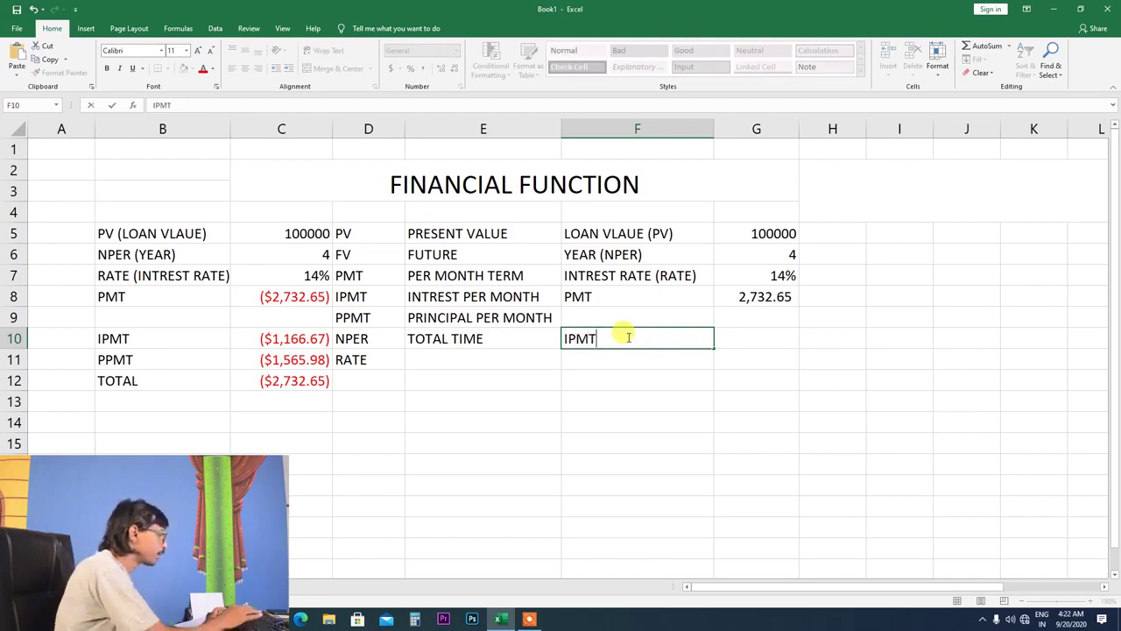
pyautogui.click(774, 338)
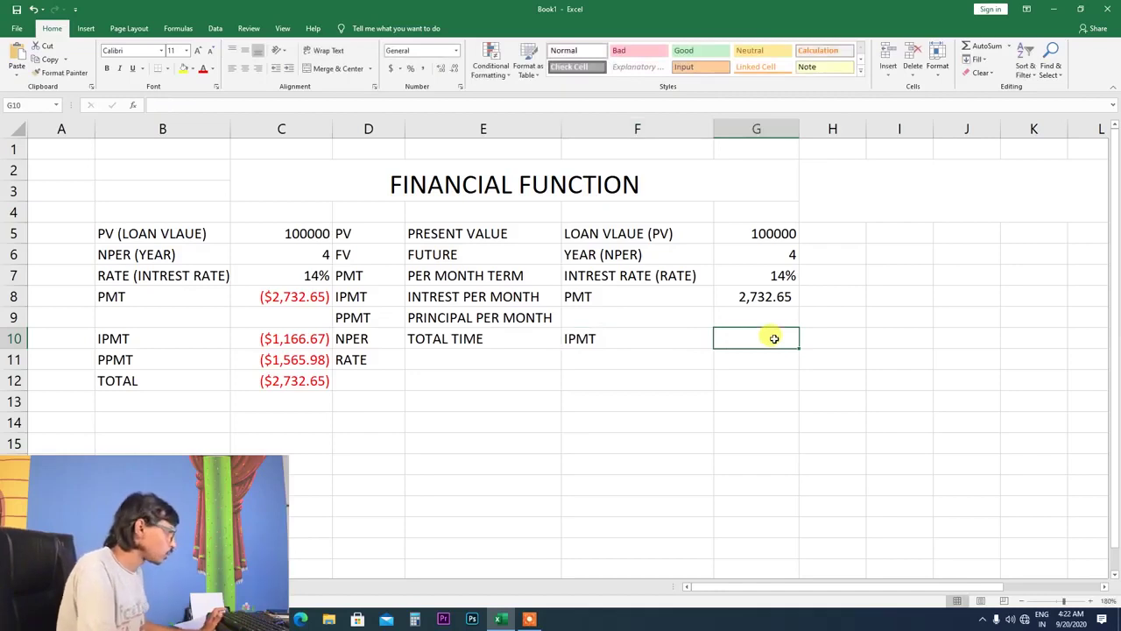
# Start an =IPMT formula in G10 and move its Function Arguments dialog clear of the loan table.
pyautogui.write('=')
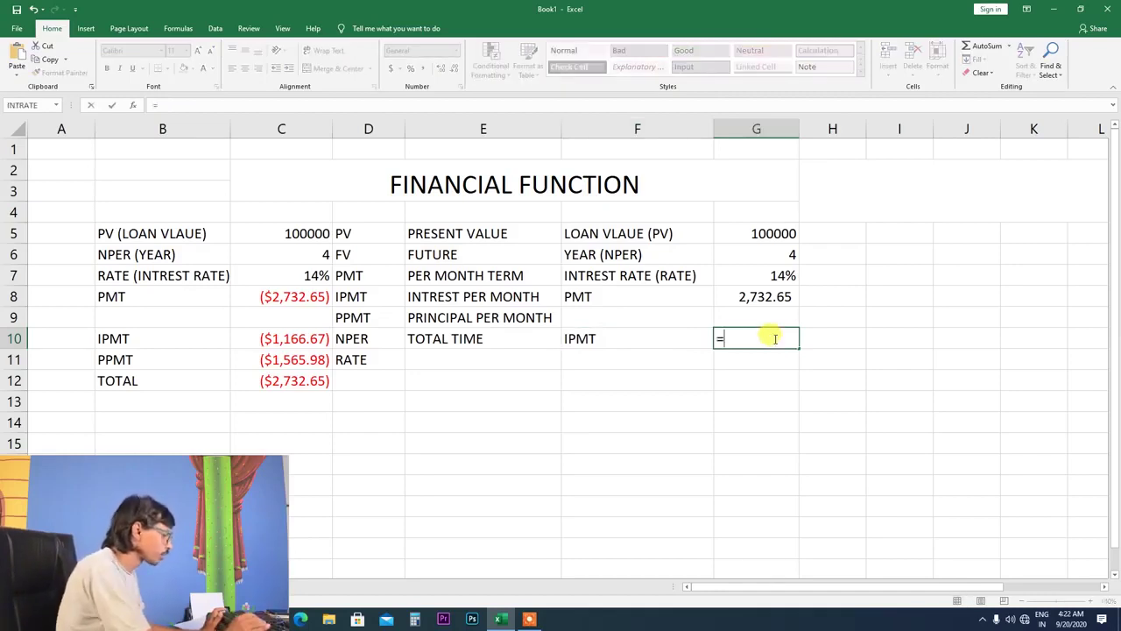
pyautogui.write('IPM')
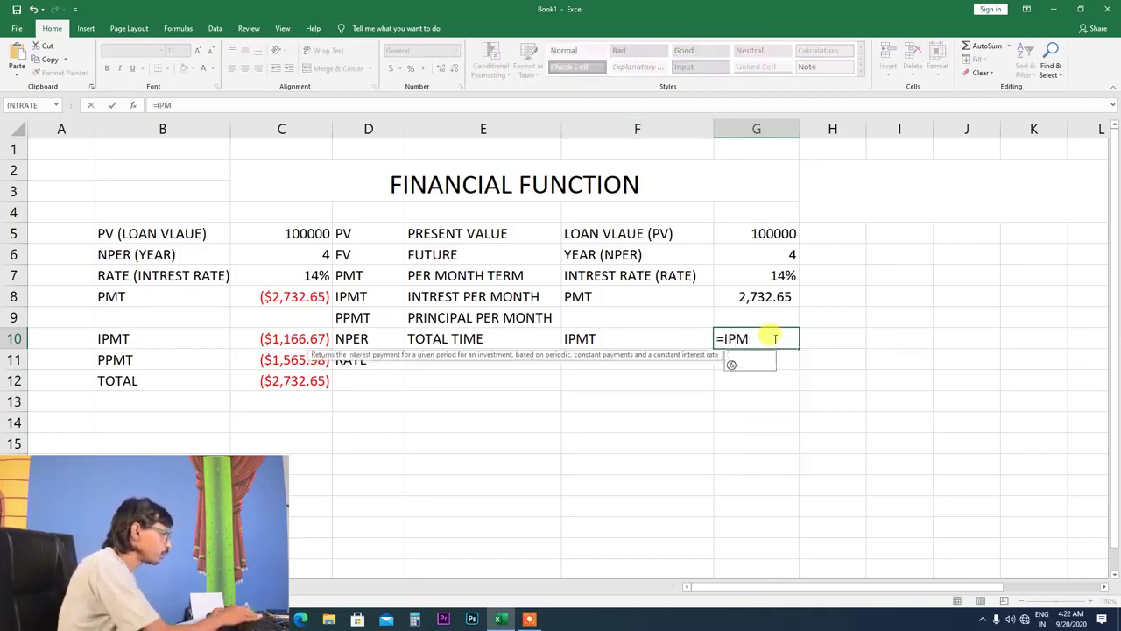
pyautogui.write('T')
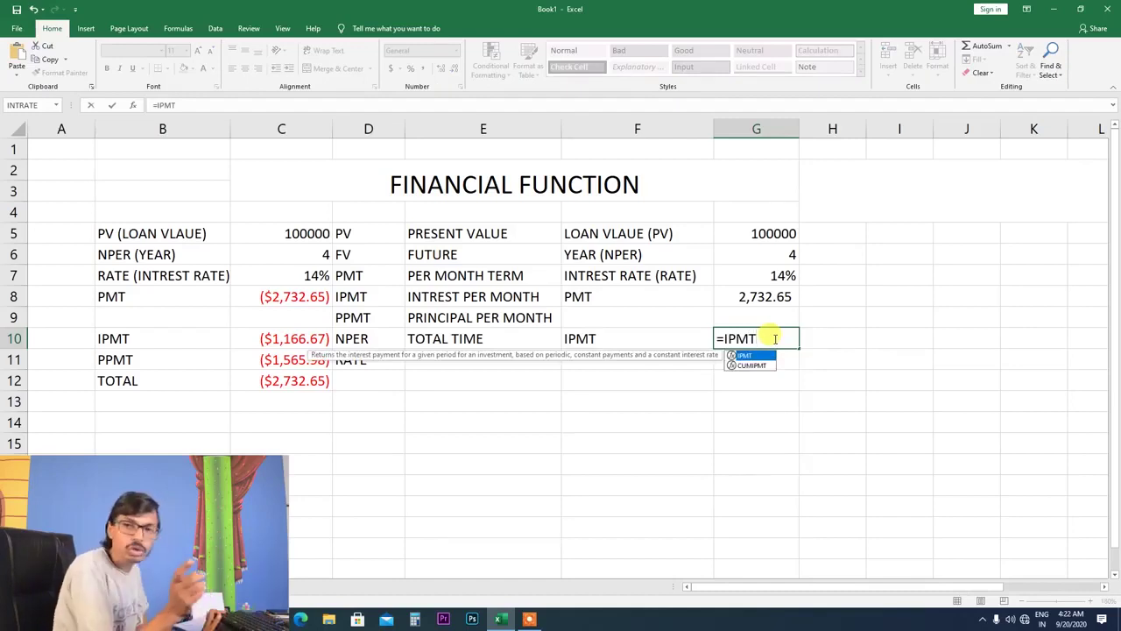
pyautogui.hotkey('ctrl', 'a')
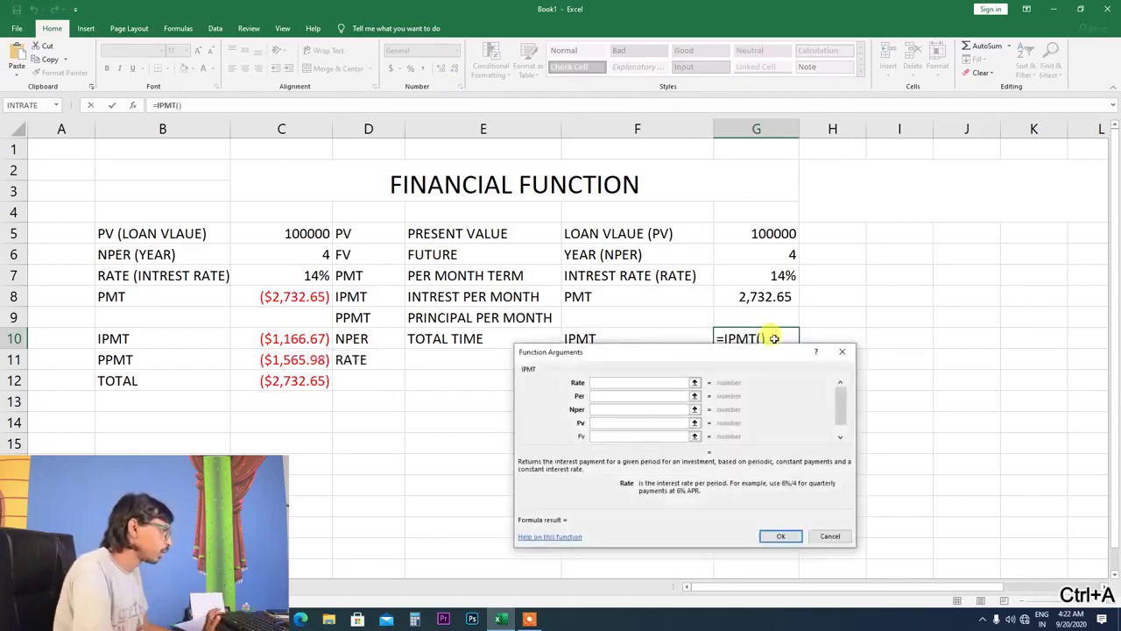
pyautogui.moveTo(669, 353); pyautogui.dragTo(979, 208)
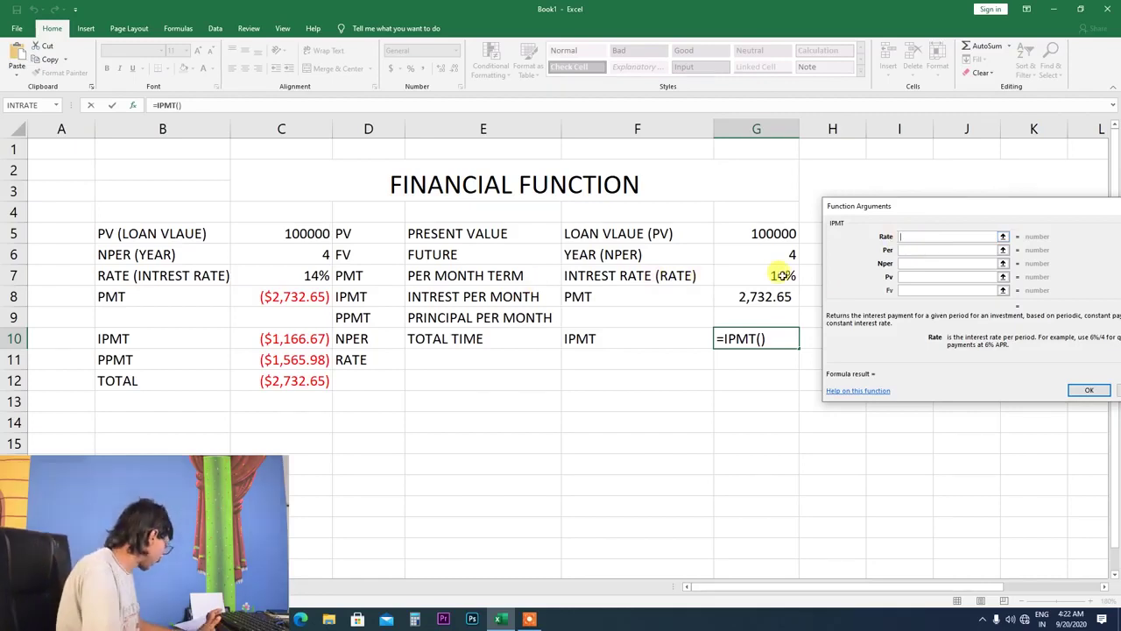
# Fill the IPMT arguments with Rate G7/12, Per 1, Nper G6*12 and Pv G5.
pyautogui.click(779, 276)
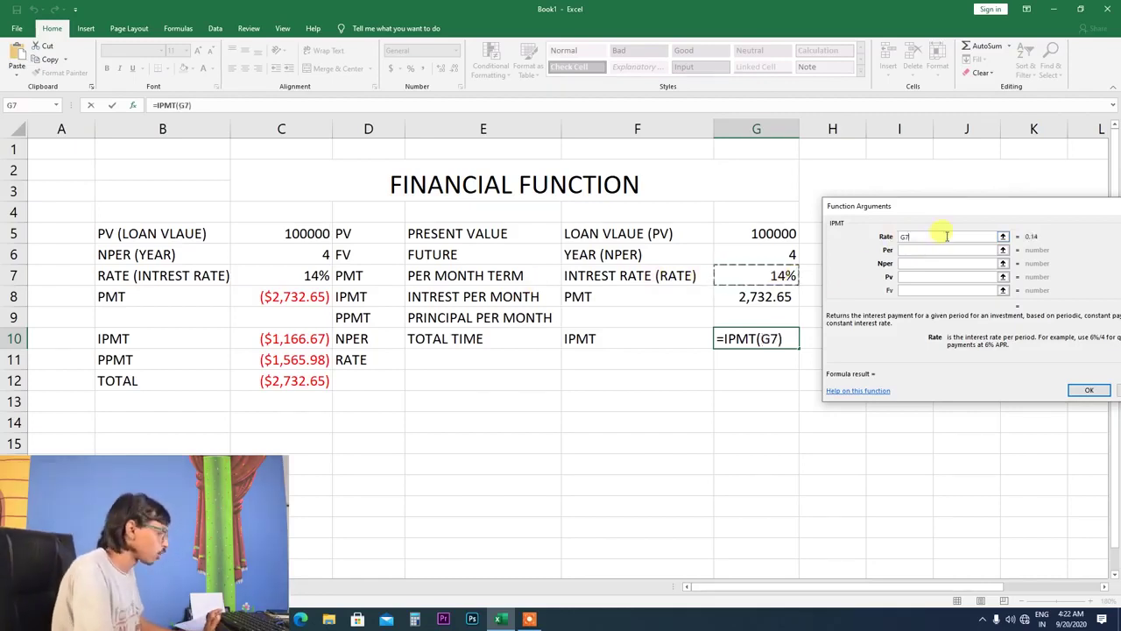
pyautogui.write('/12')
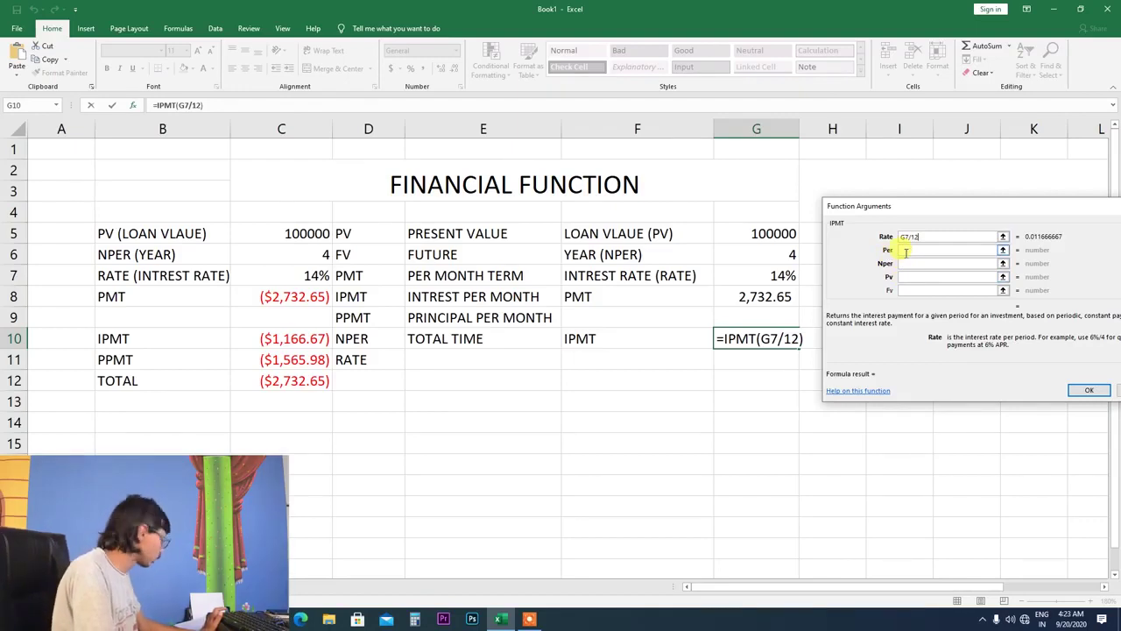
pyautogui.click(906, 252)
pyautogui.write('1')
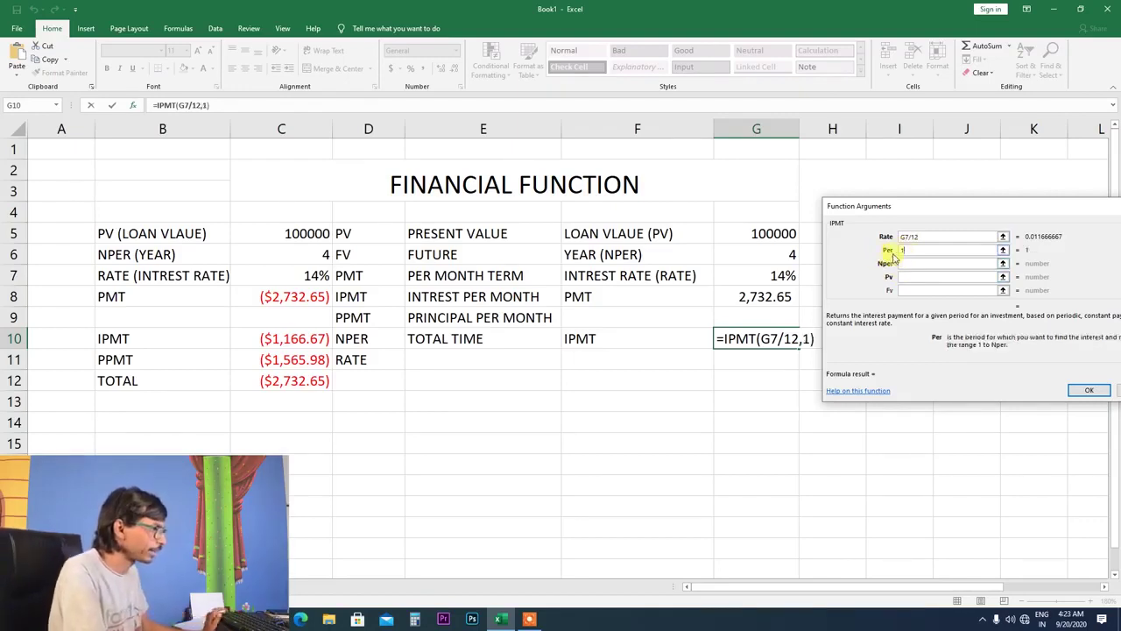
pyautogui.click(911, 263)
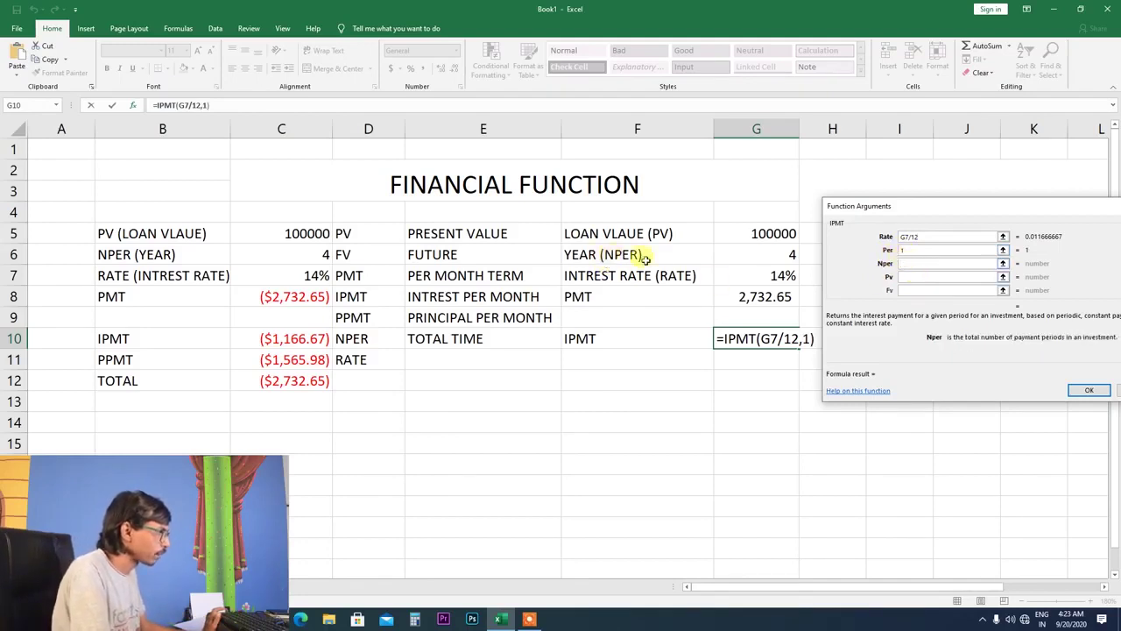
pyautogui.click(783, 254)
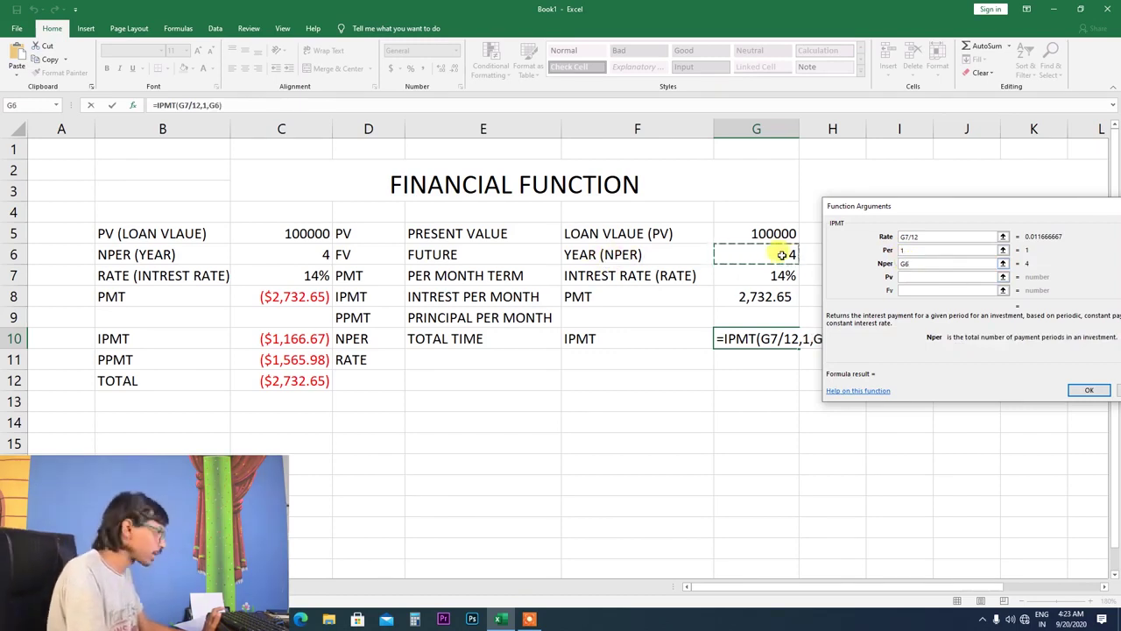
pyautogui.write('*')
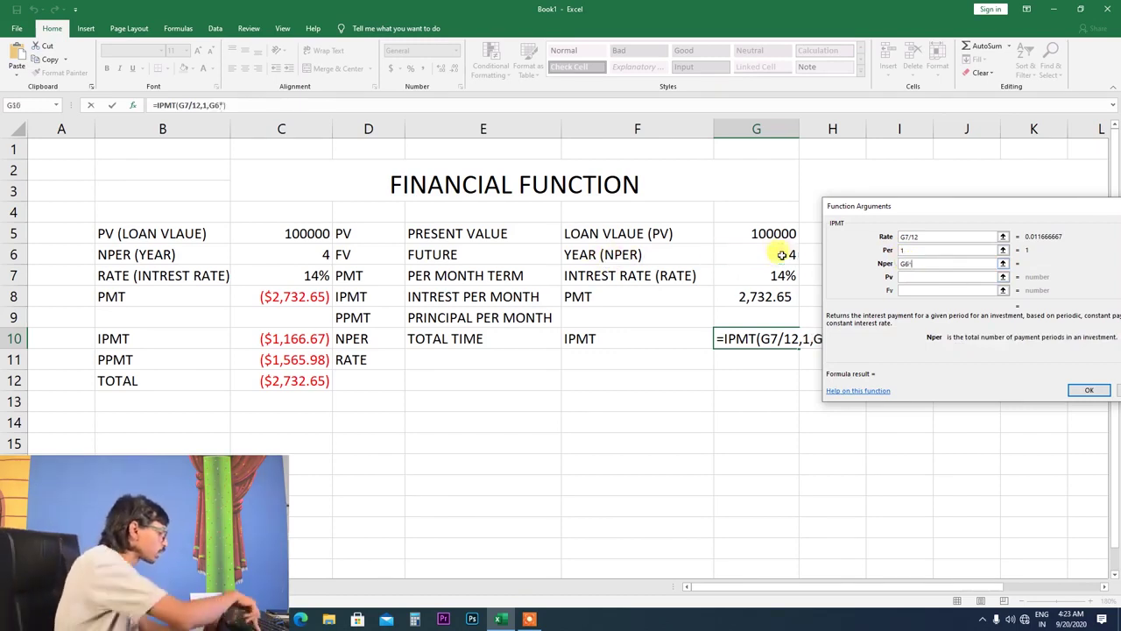
pyautogui.write('12')
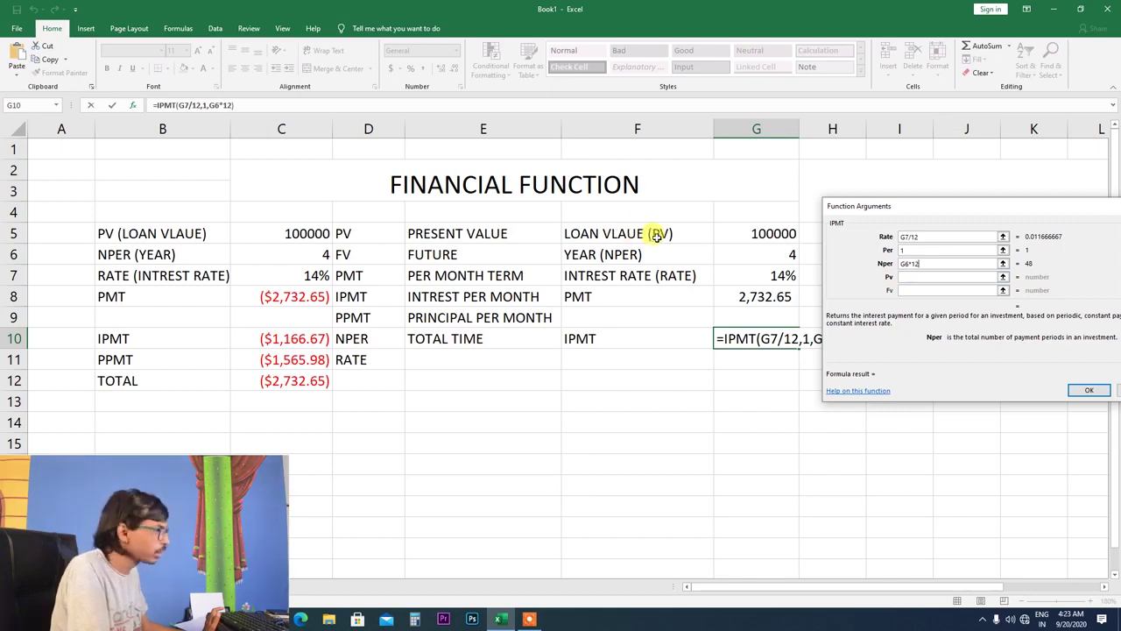
pyautogui.click(903, 277)
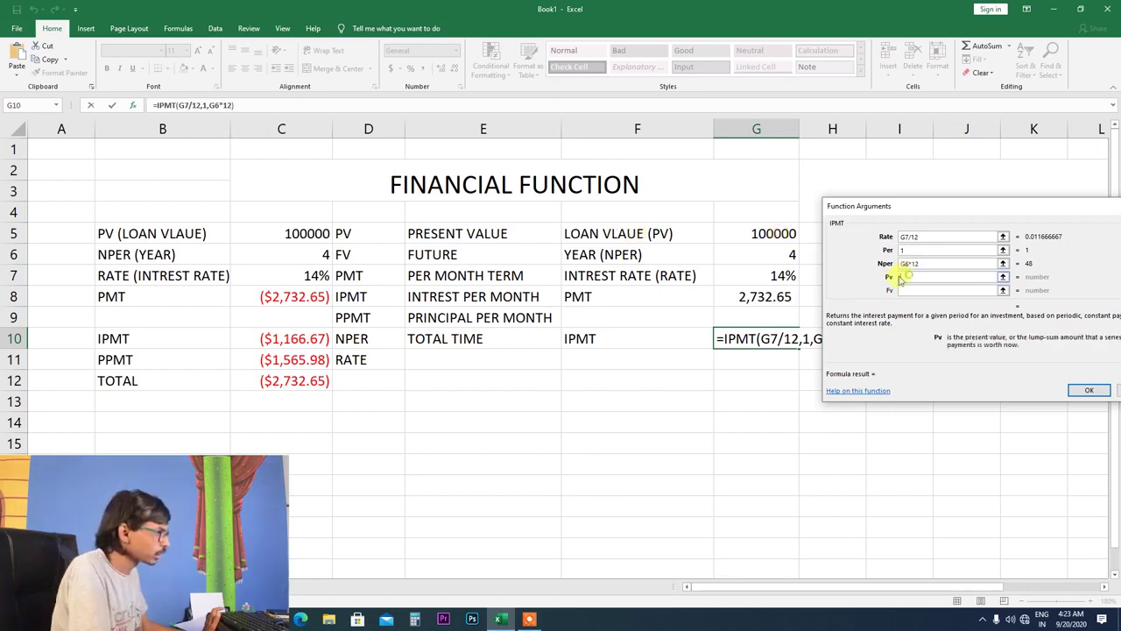
pyautogui.click(775, 231)
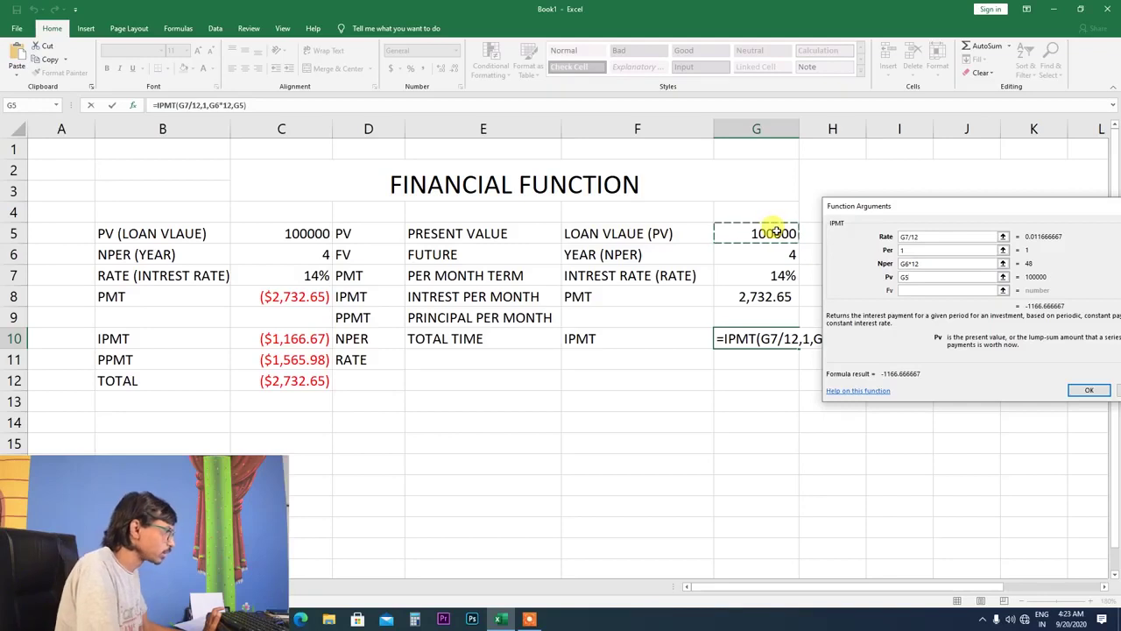
pyautogui.click(1088, 391)
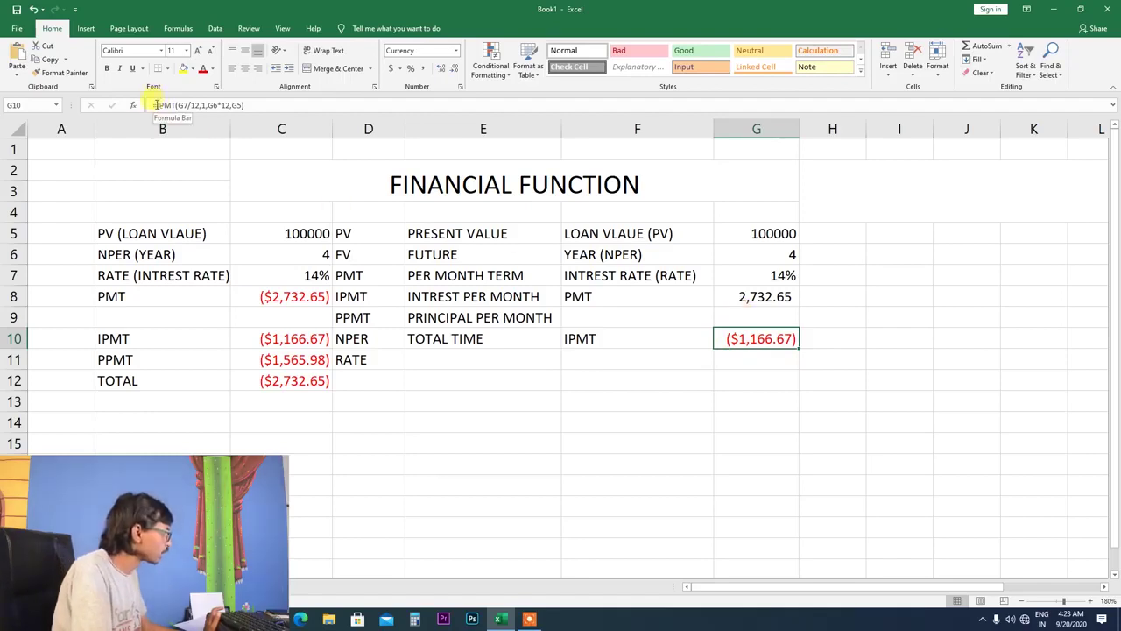
# Add a leading minus to G10's IPMT formula so it shows a positive $1,166.67.
pyautogui.click(157, 104)
pyautogui.write('-')
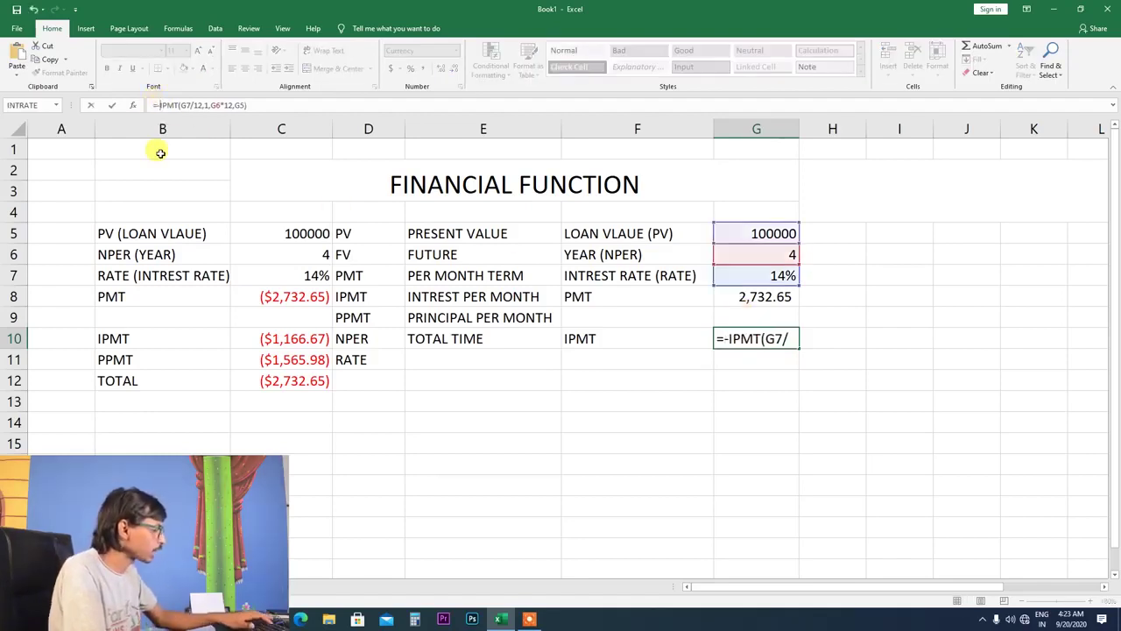
pyautogui.press('Return')
pyautogui.click(757, 337)
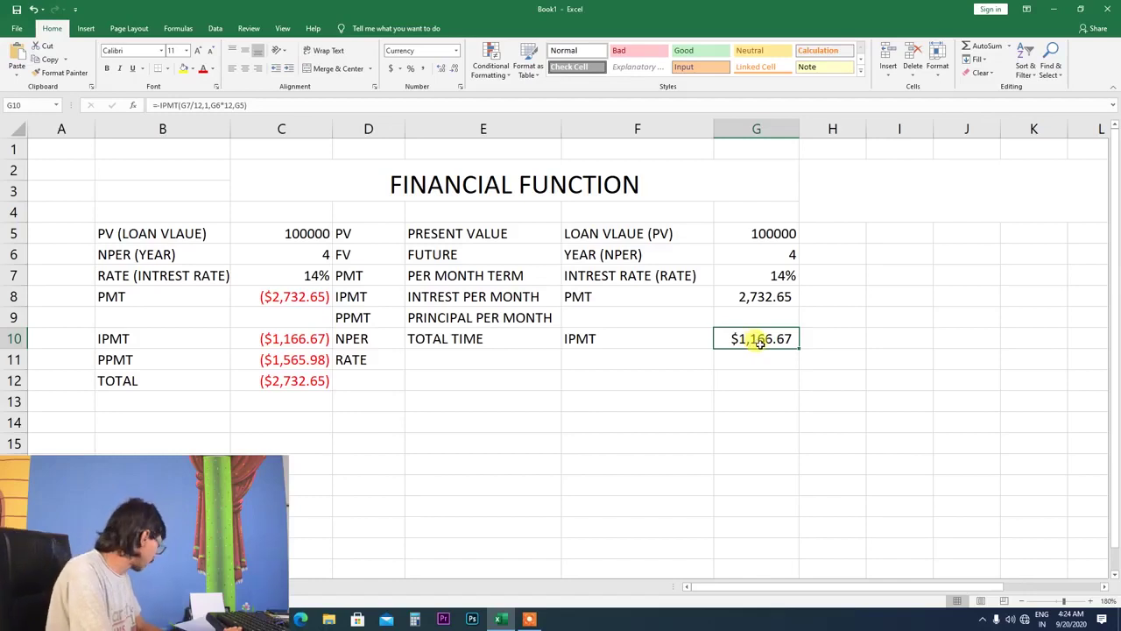
# Label F11 as PPMT and start an =PPMT formula in G11 with its arguments dialog.
pyautogui.click(570, 359)
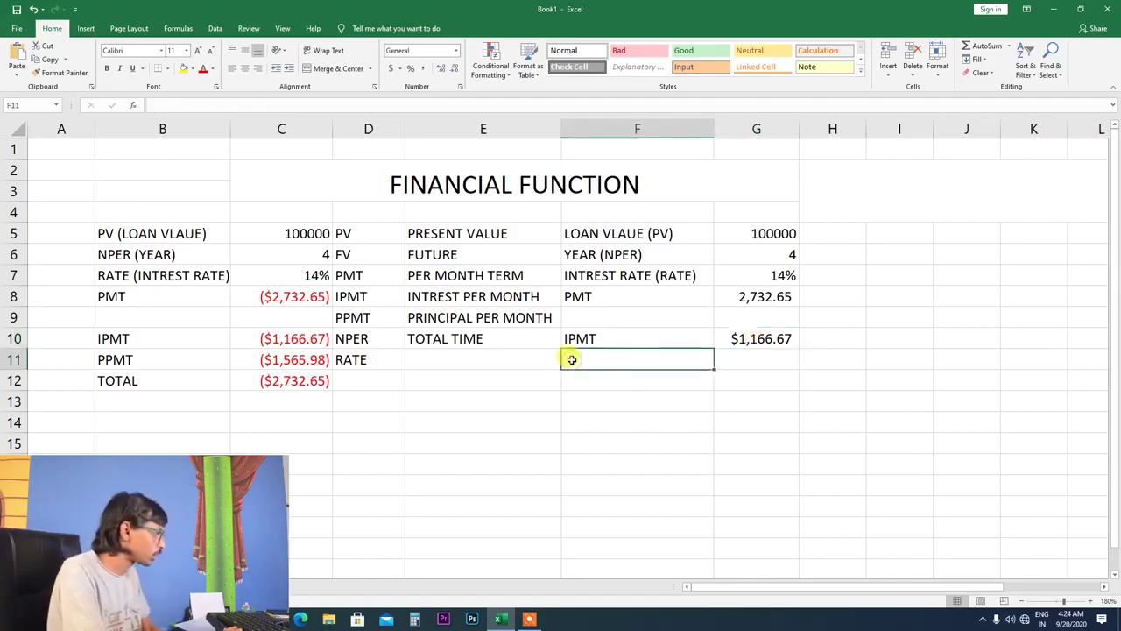
pyautogui.write('PPM')
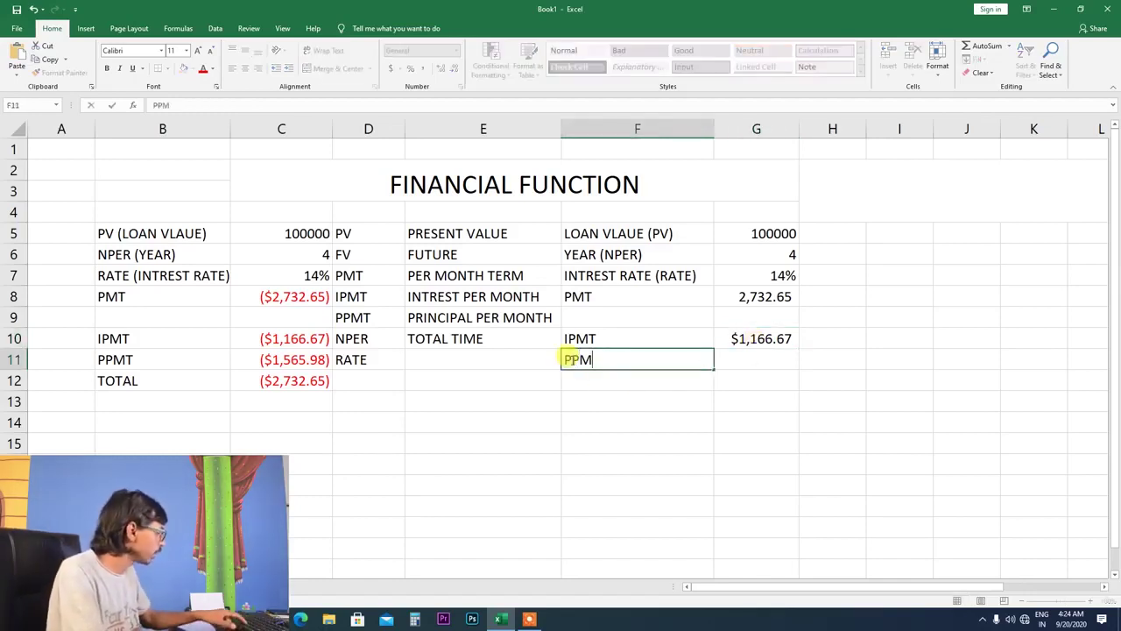
pyautogui.write('T')
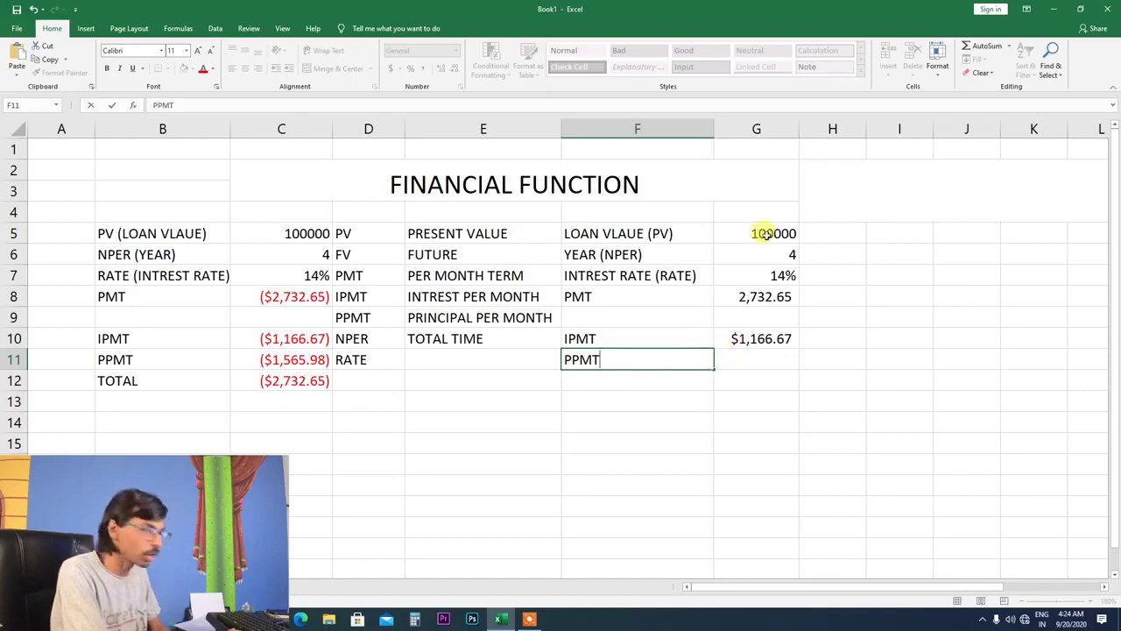
pyautogui.click(751, 360)
pyautogui.write('=')
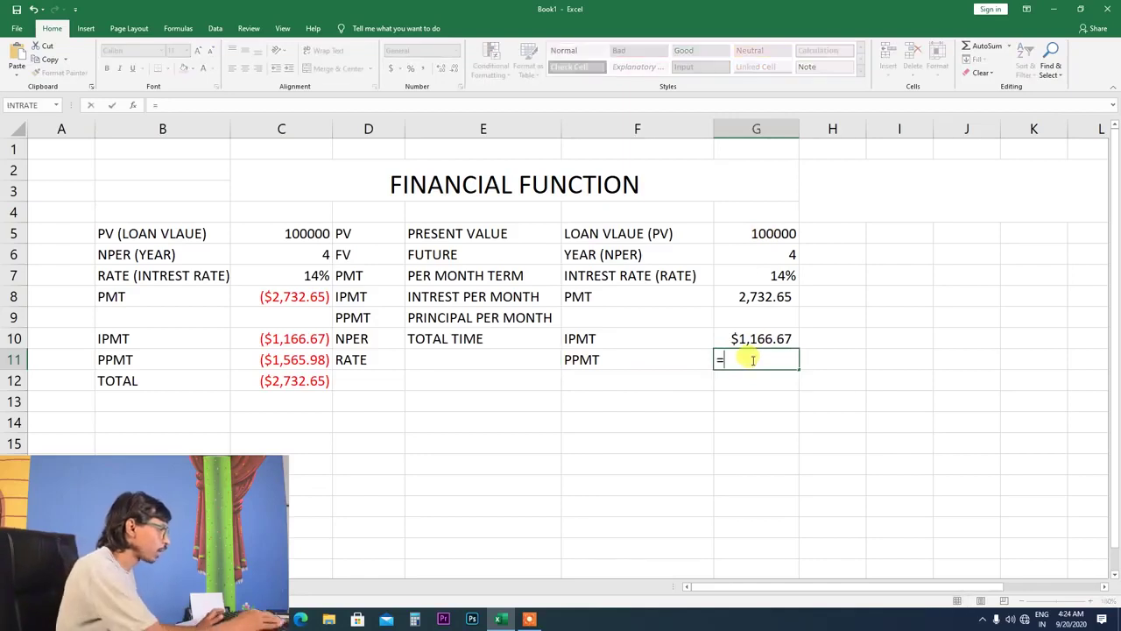
pyautogui.write('P')
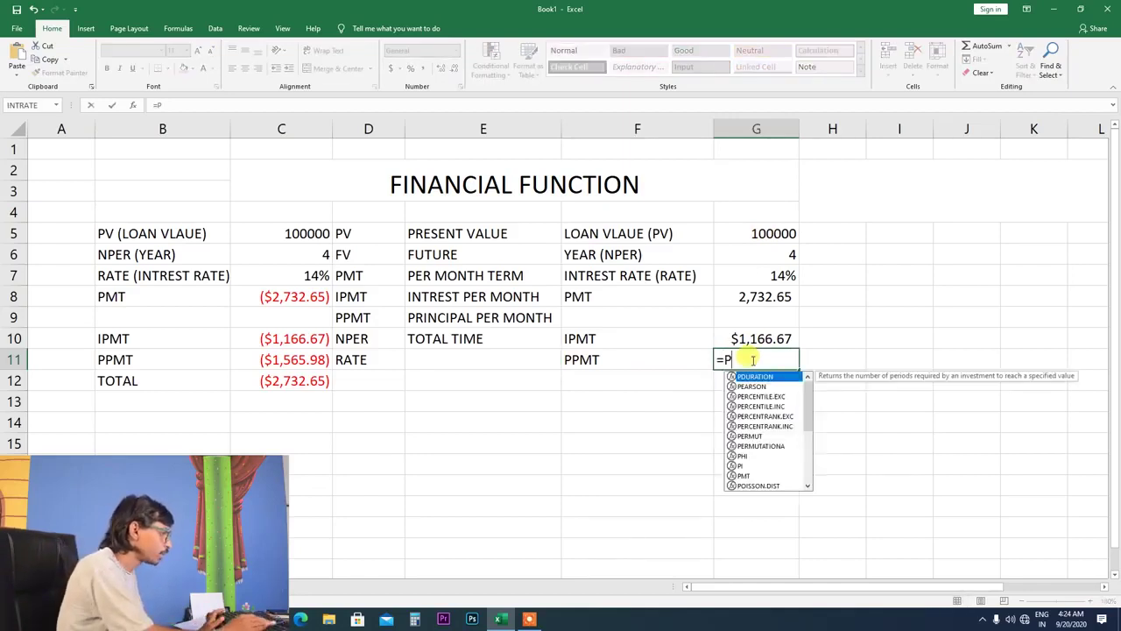
pyautogui.write('PMT')
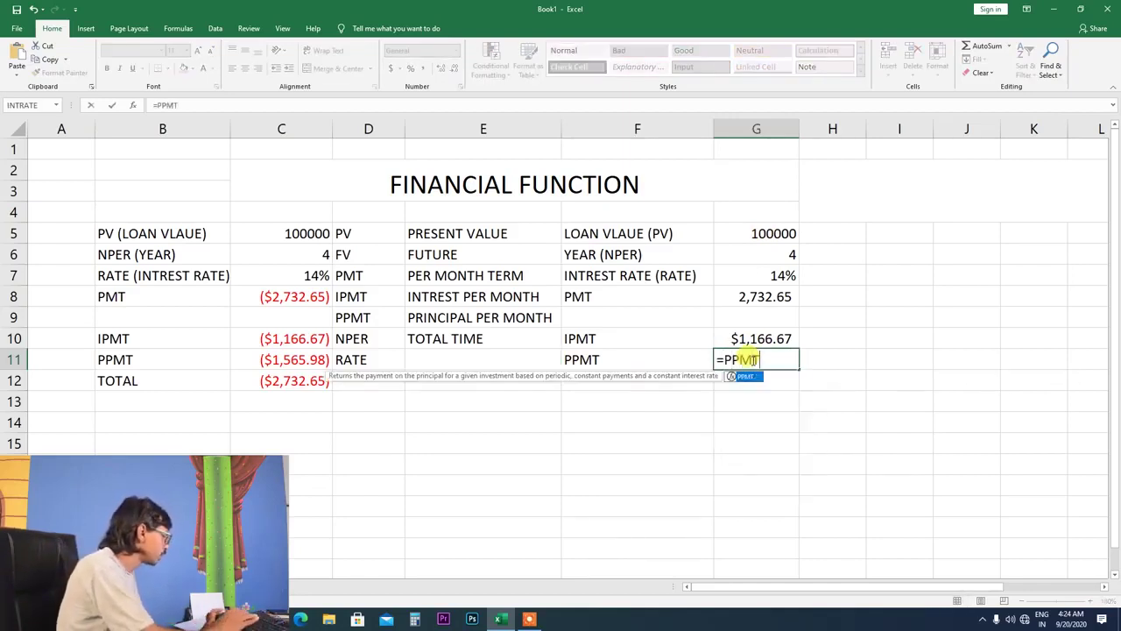
pyautogui.hotkey('ctrl', 'a')
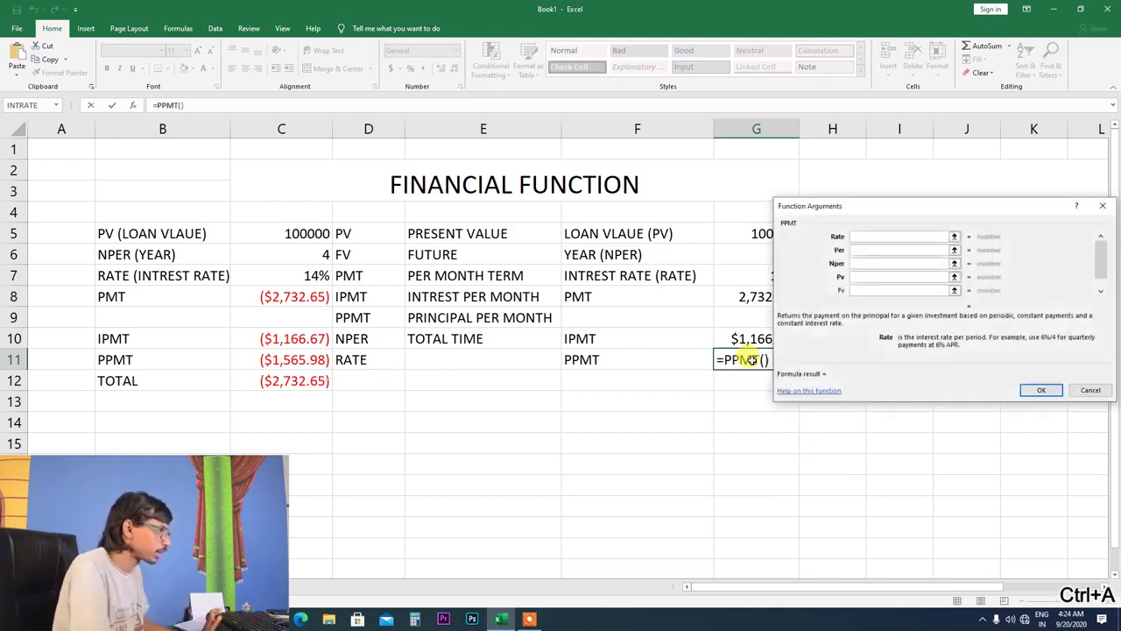
# Fill the PPMT arguments with Rate G7/12, Per 1, Nper G6*12 and Pv -100000, giving $1,565.98.
pyautogui.moveTo(848, 206); pyautogui.dragTo(924, 208)
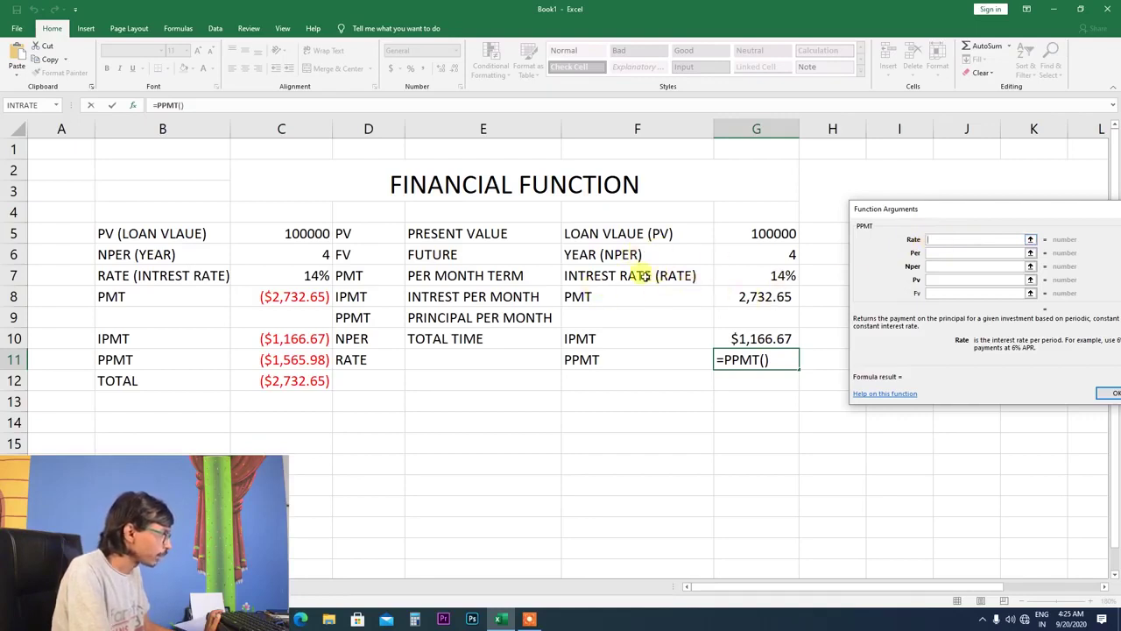
pyautogui.click(780, 274)
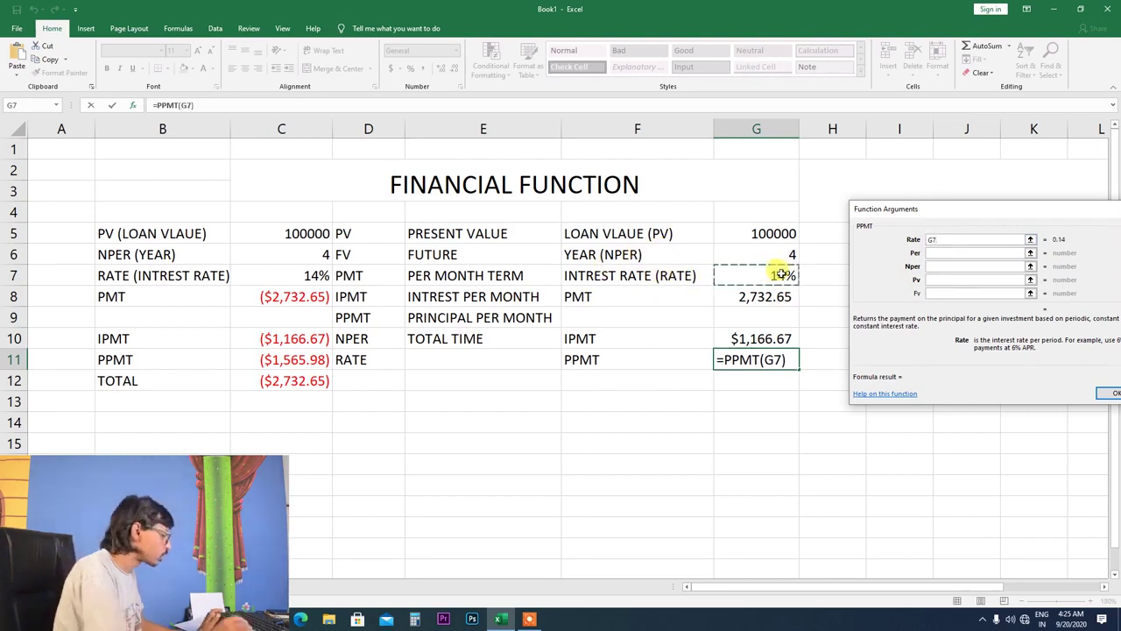
pyautogui.write('/12')
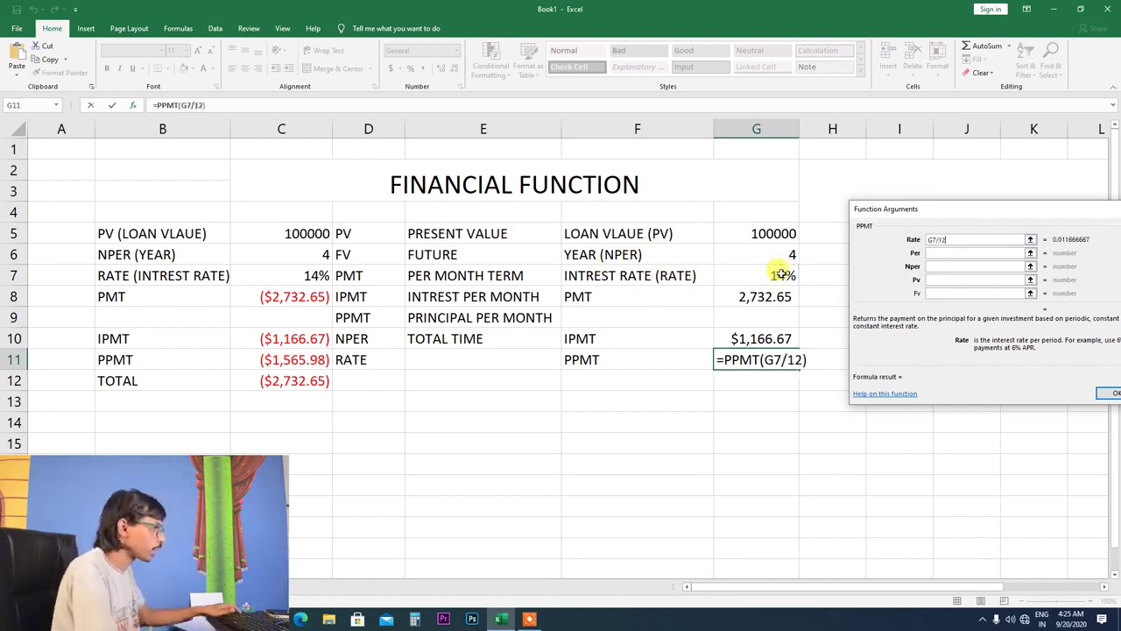
pyautogui.click(947, 251)
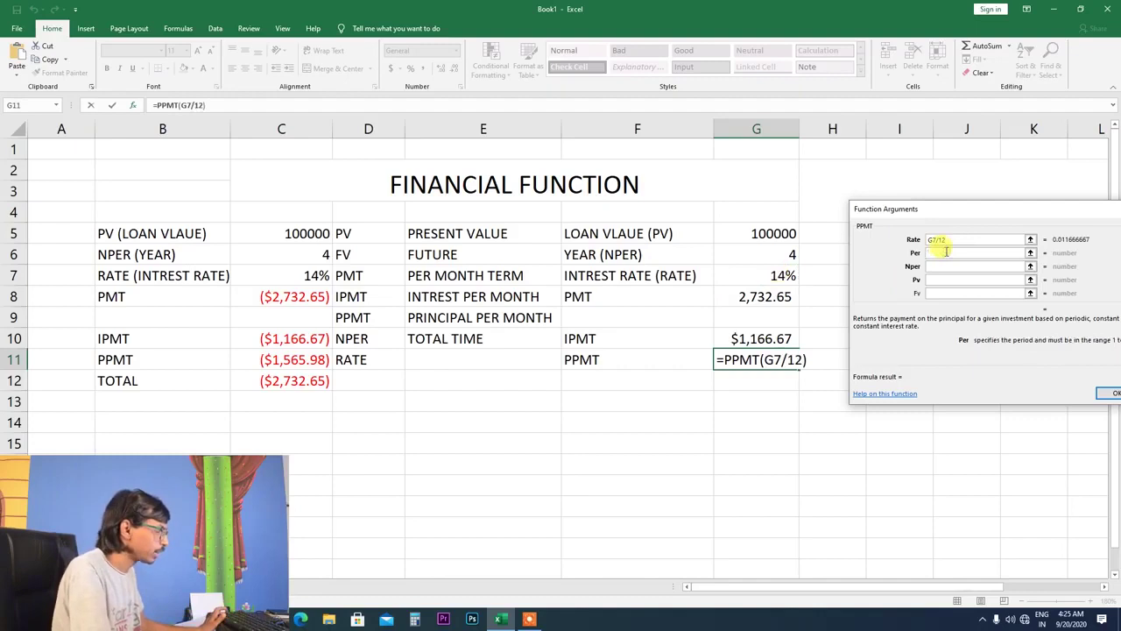
pyautogui.write('1')
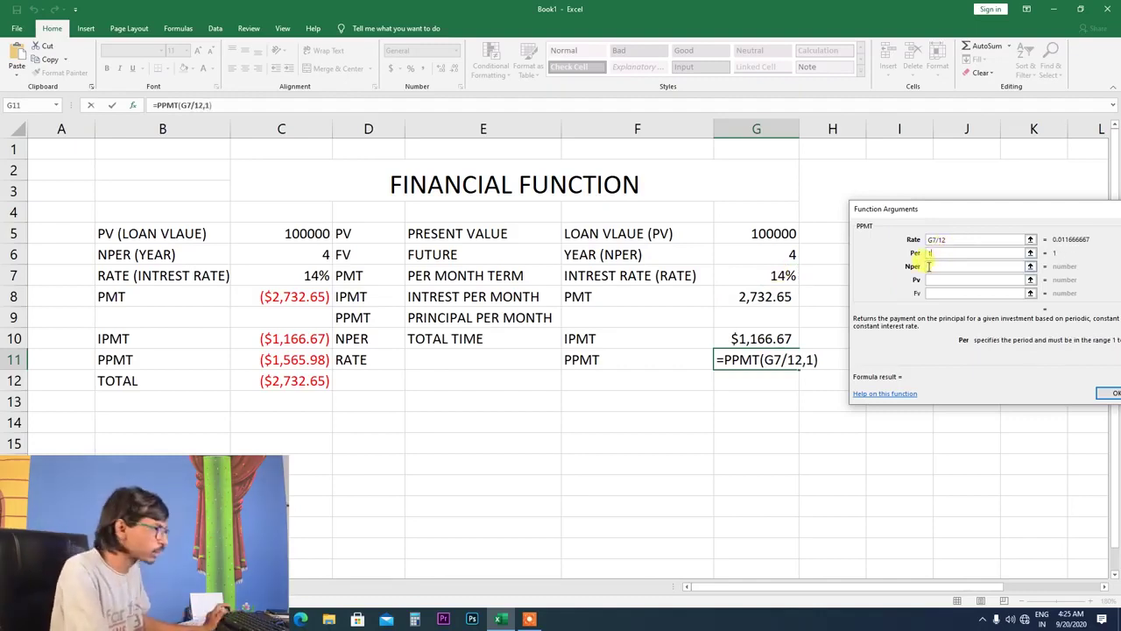
pyautogui.click(929, 265)
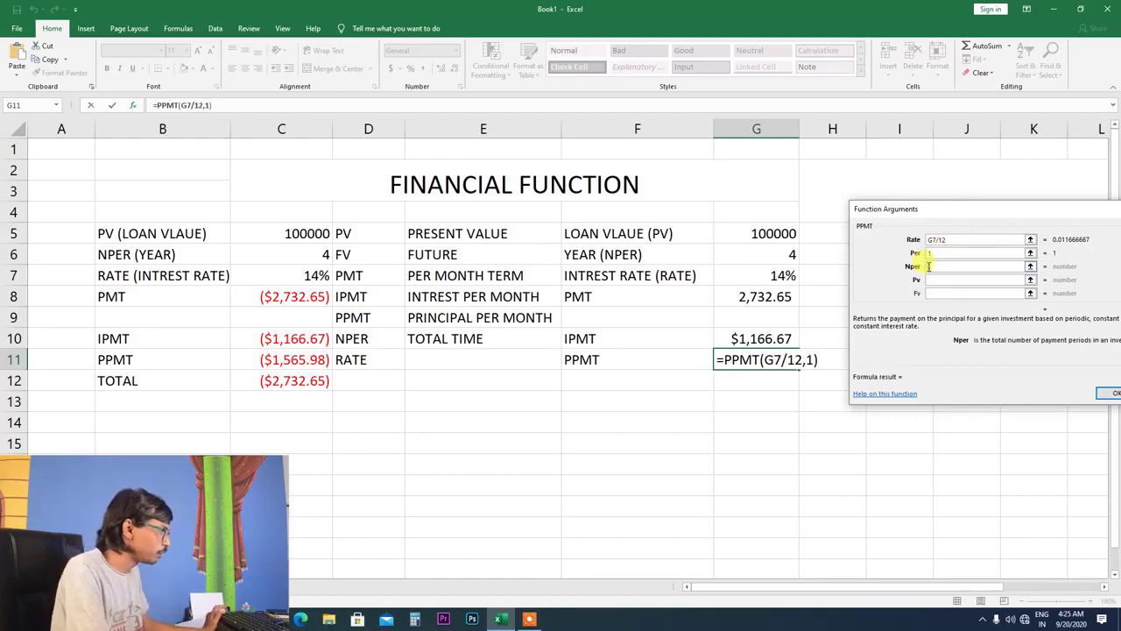
pyautogui.click(780, 259)
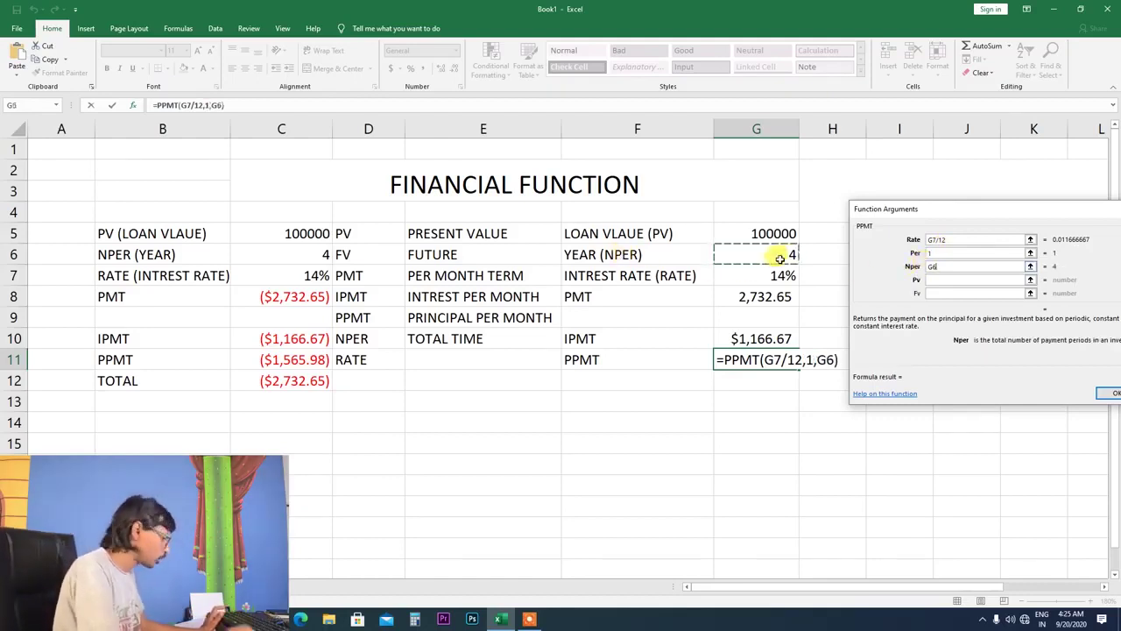
pyautogui.write('*')
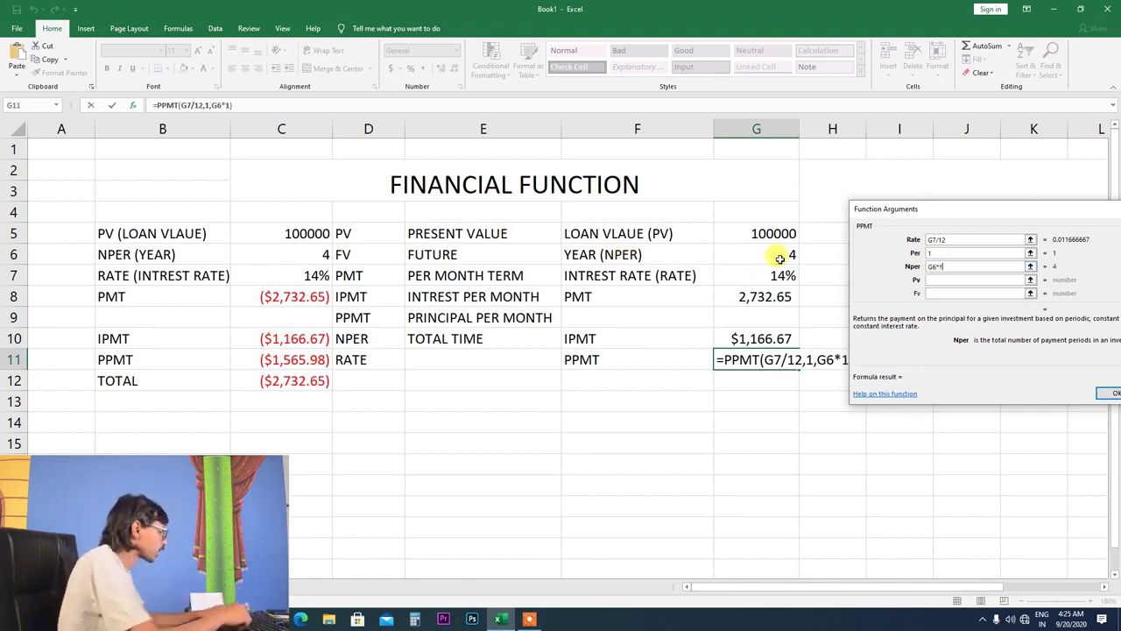
pyautogui.write('12')
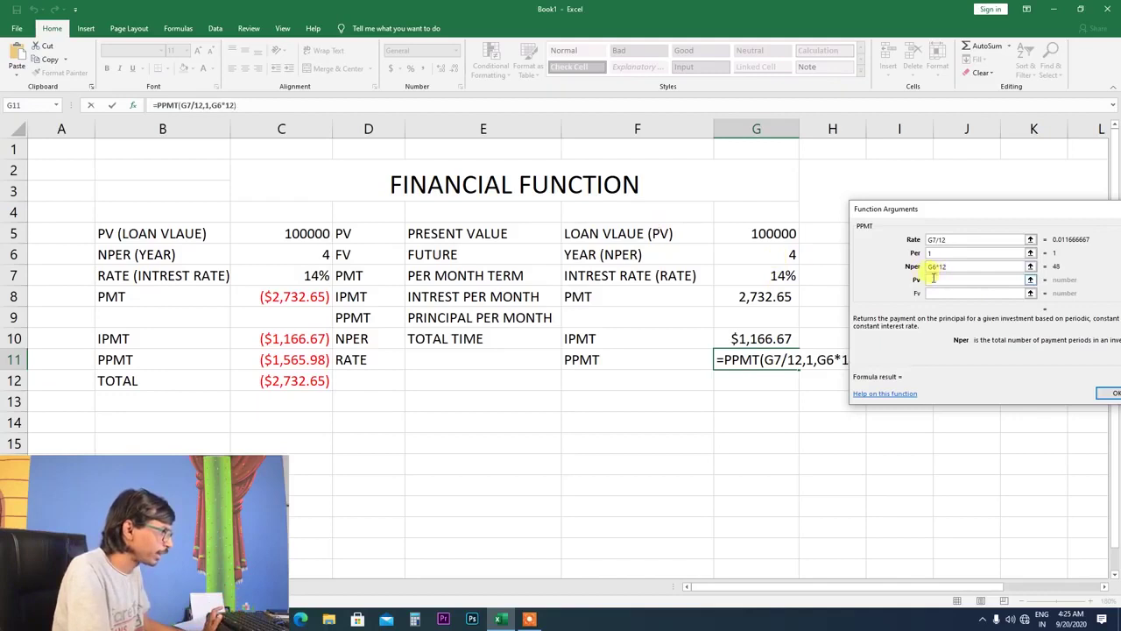
pyautogui.click(933, 281)
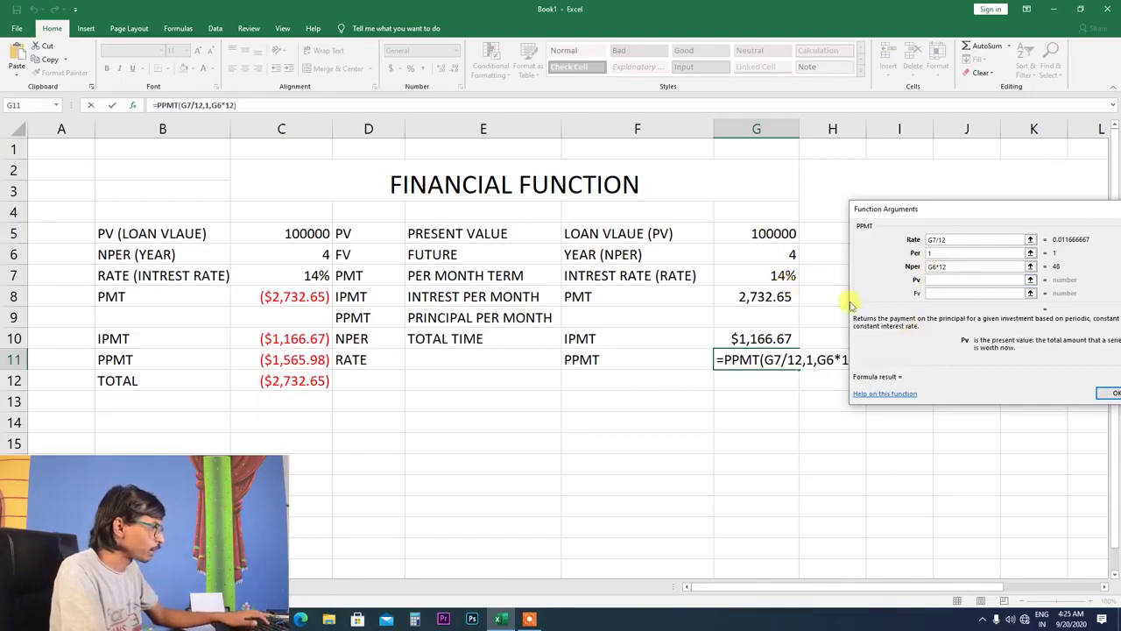
pyautogui.write('-')
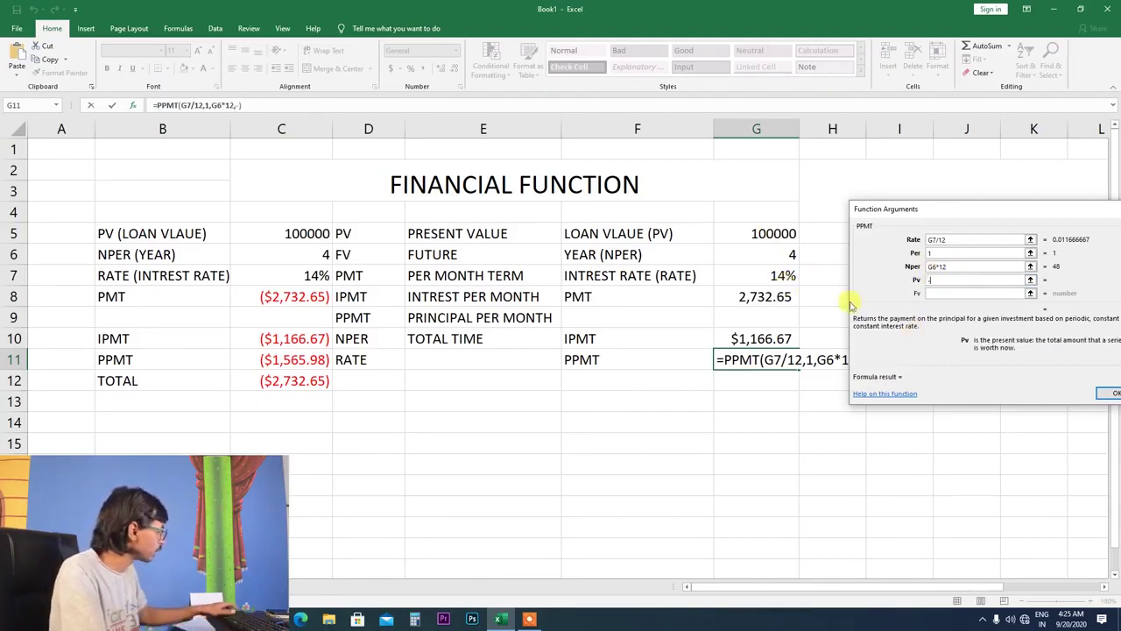
pyautogui.write('10000')
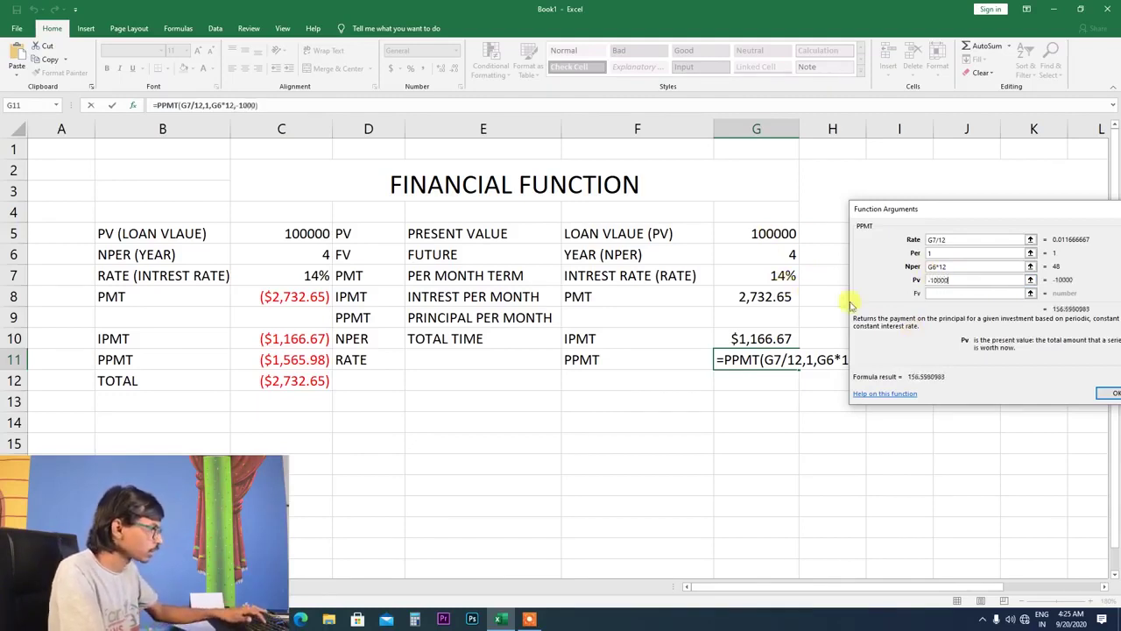
pyautogui.write('0')
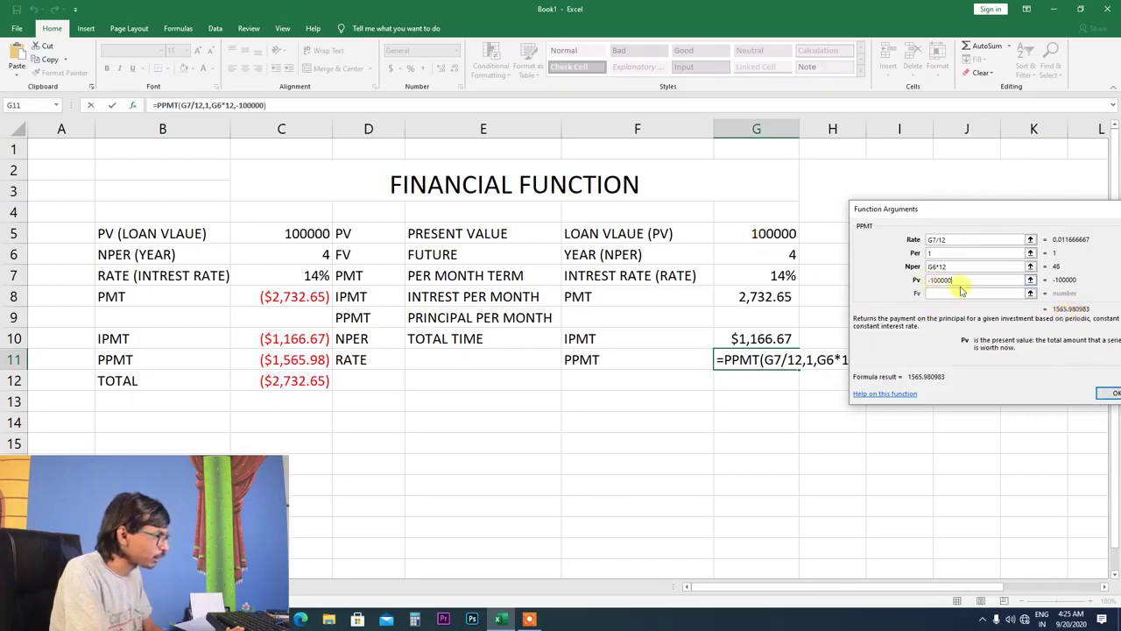
pyautogui.click(1113, 394)
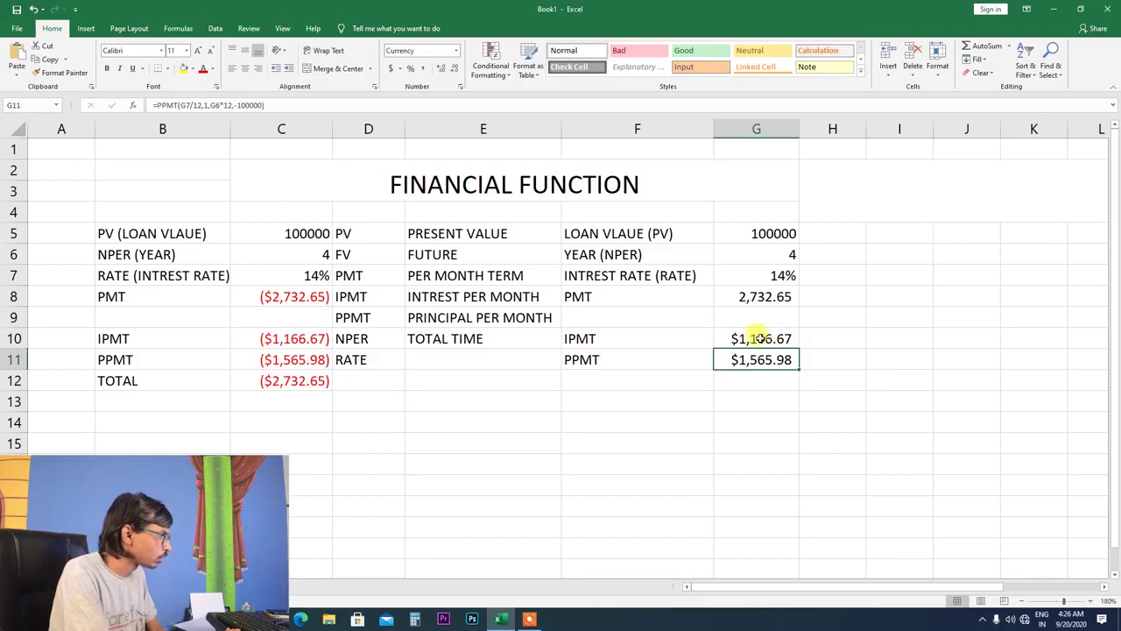
# Set the currency symbol to None for G10 and G11, showing 1,166.67 and 1,565.98.
pyautogui.rightClick(762, 342)
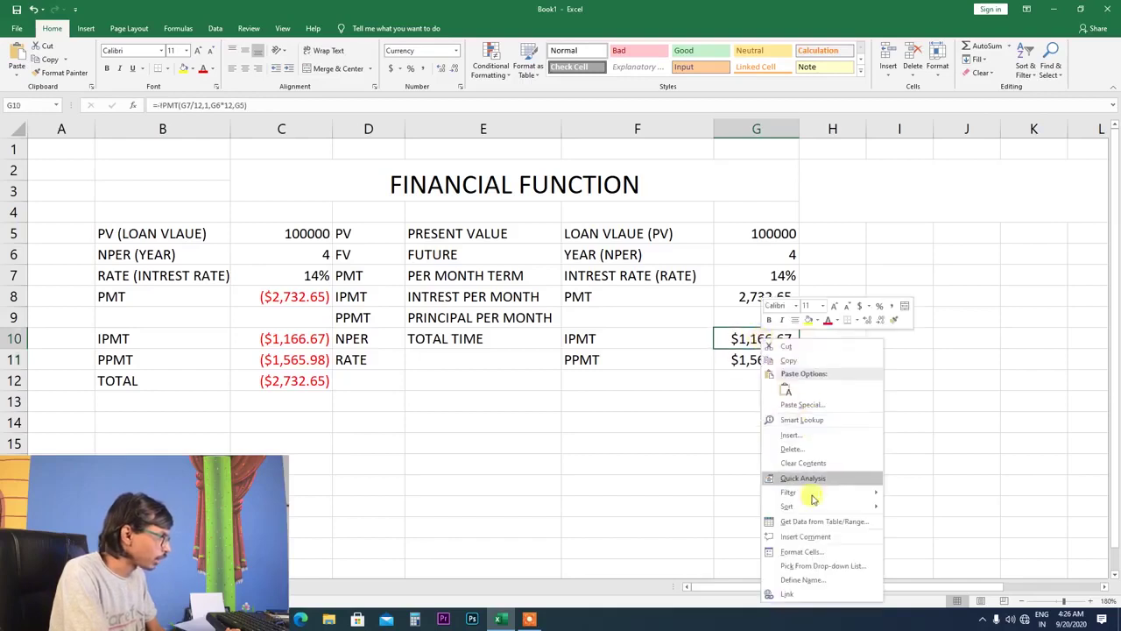
pyautogui.click(807, 552)
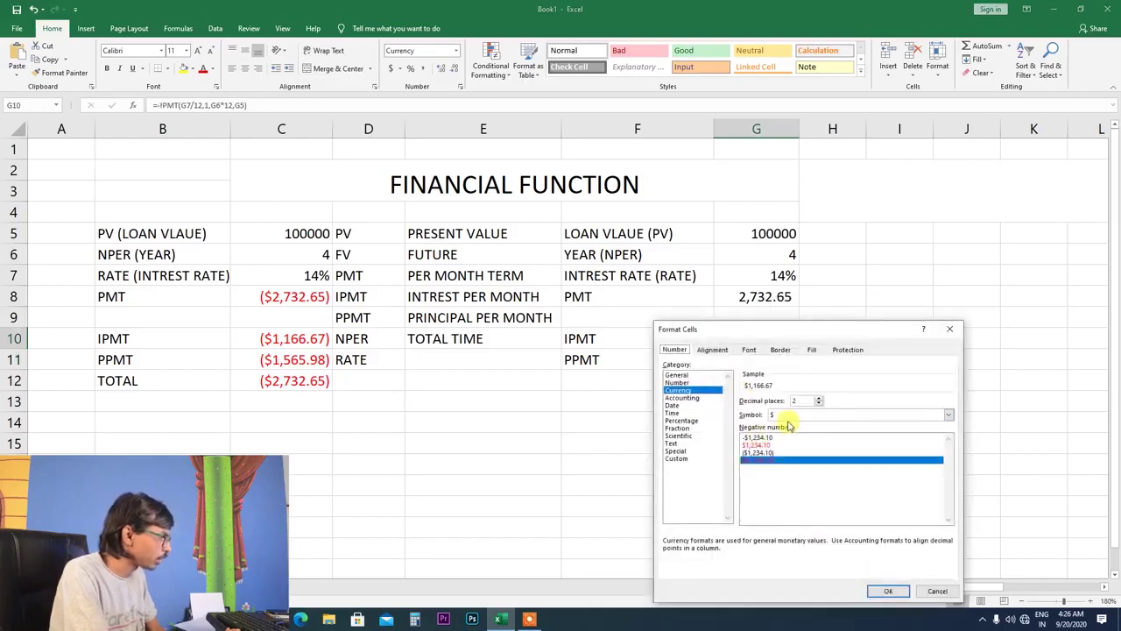
pyautogui.click(784, 415)
pyautogui.click(787, 426)
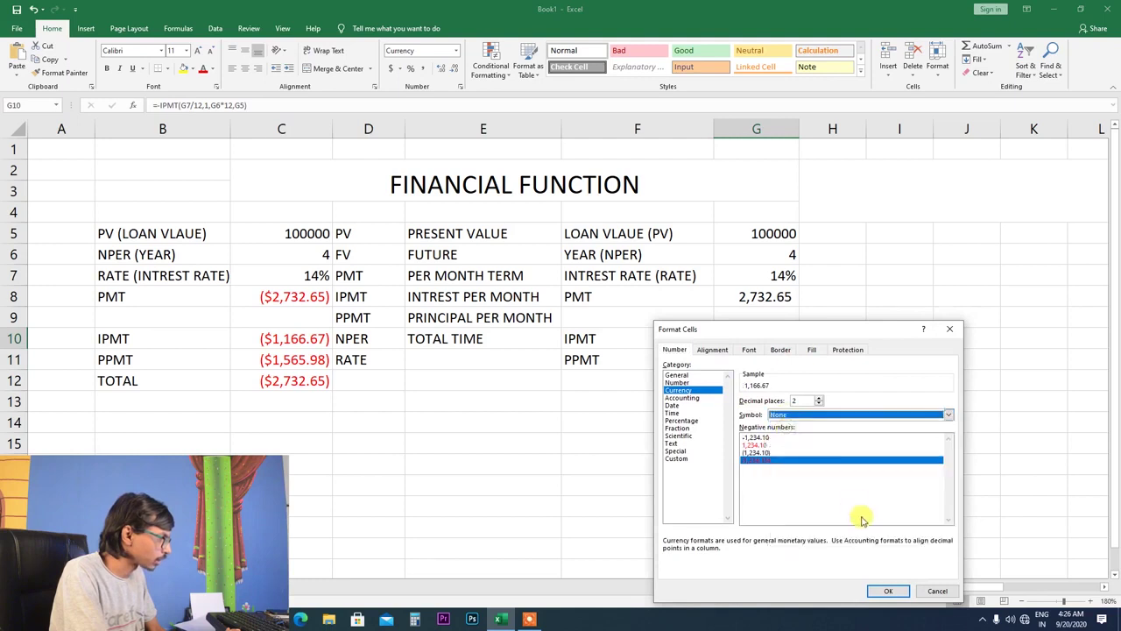
pyautogui.click(888, 590)
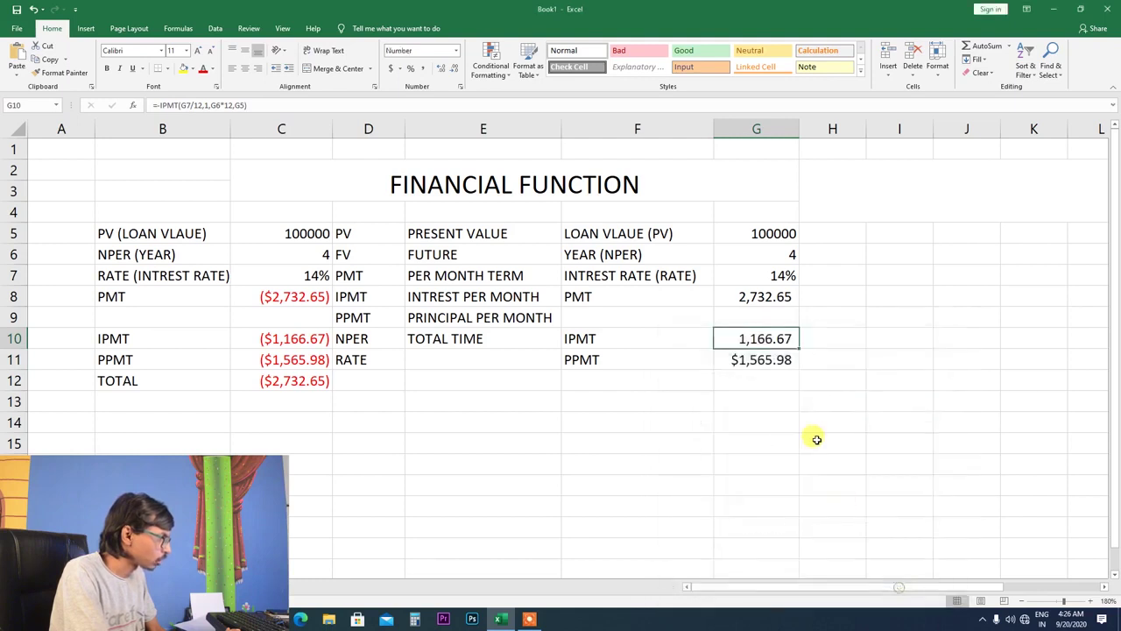
pyautogui.rightClick(769, 362)
pyautogui.click(806, 314)
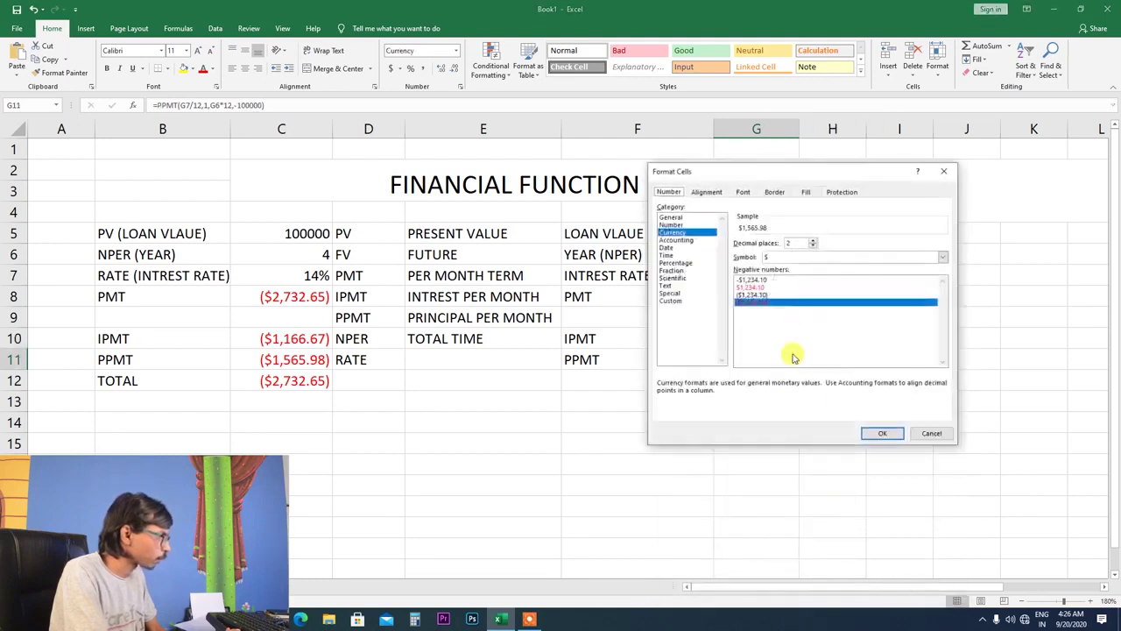
pyautogui.click(786, 257)
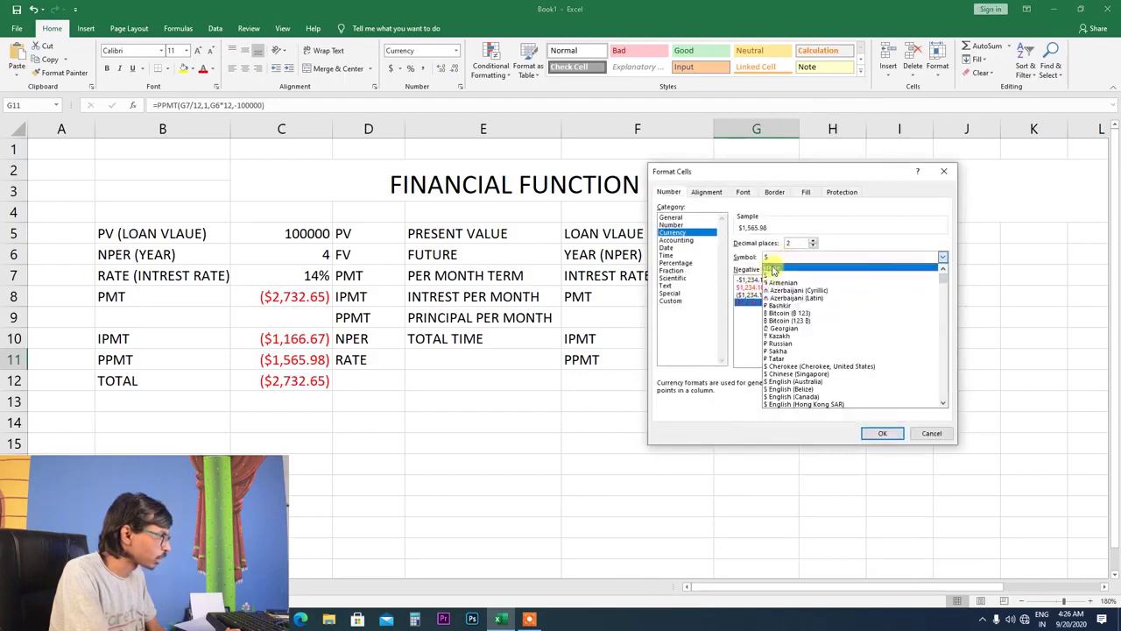
pyautogui.click(773, 267)
pyautogui.click(884, 432)
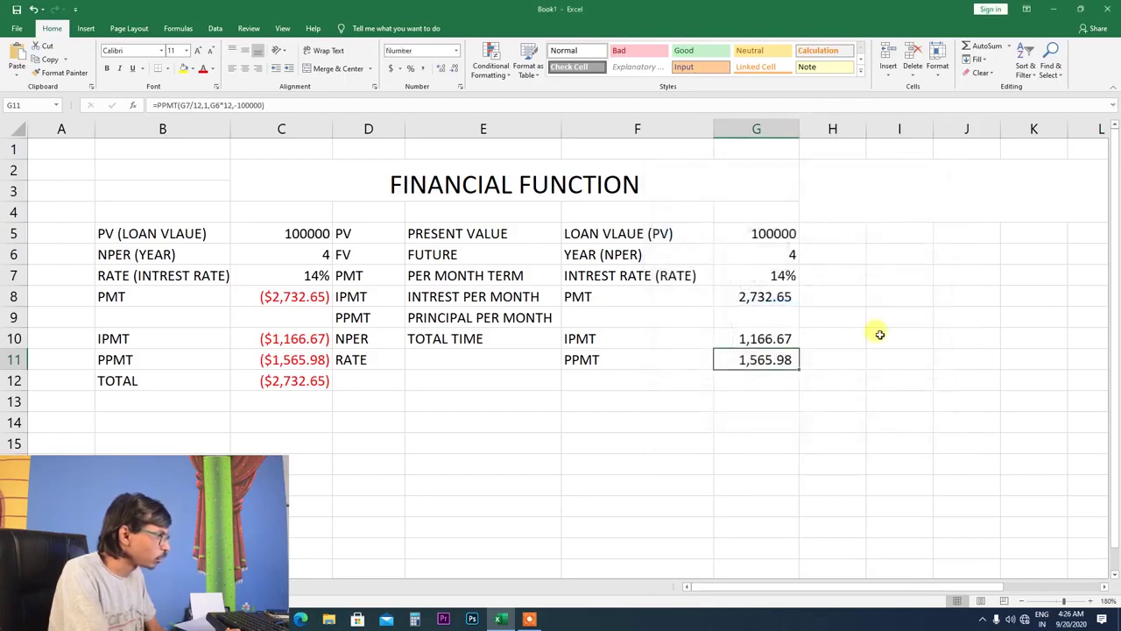
# Enter the label TOTAL in cell F12.
pyautogui.click(850, 340)
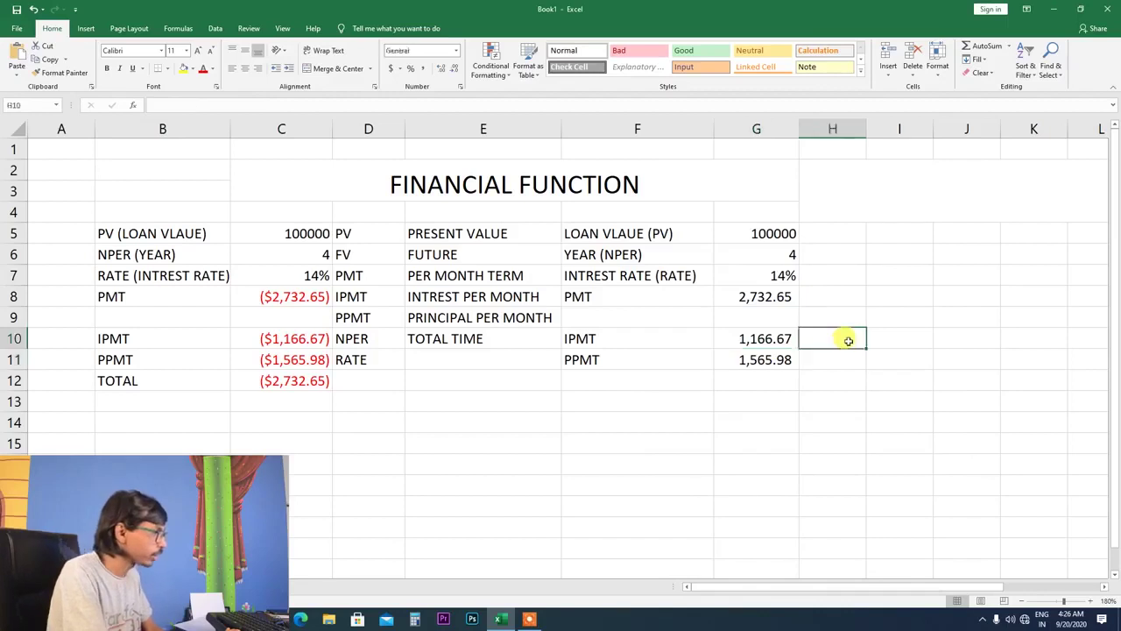
pyautogui.click(587, 383)
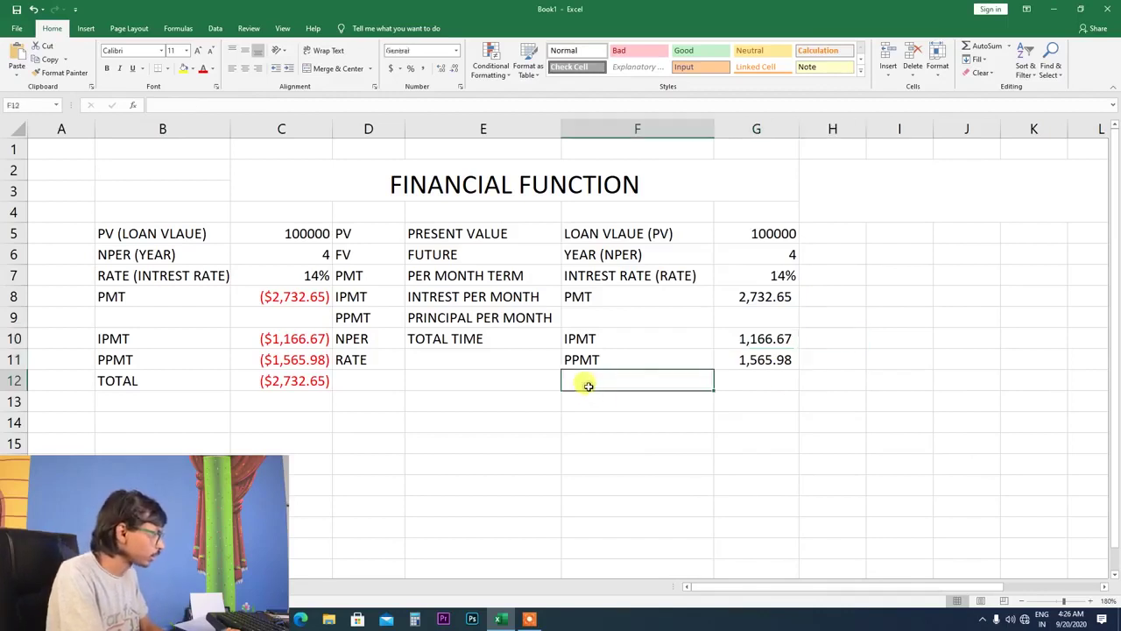
pyautogui.write('TOTA')
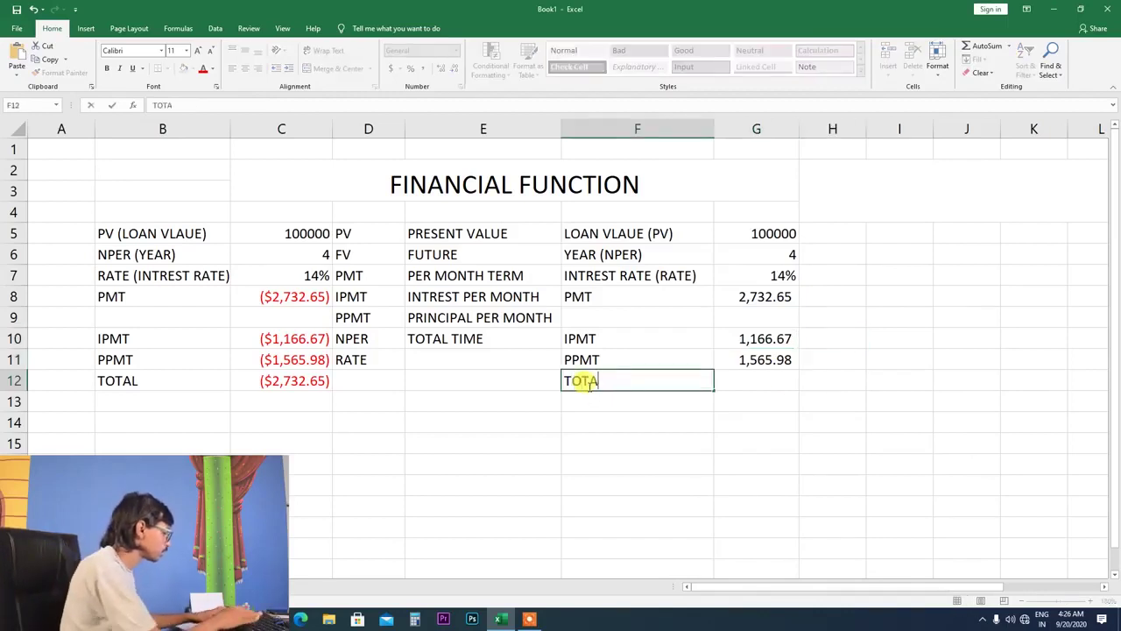
pyautogui.write('L')
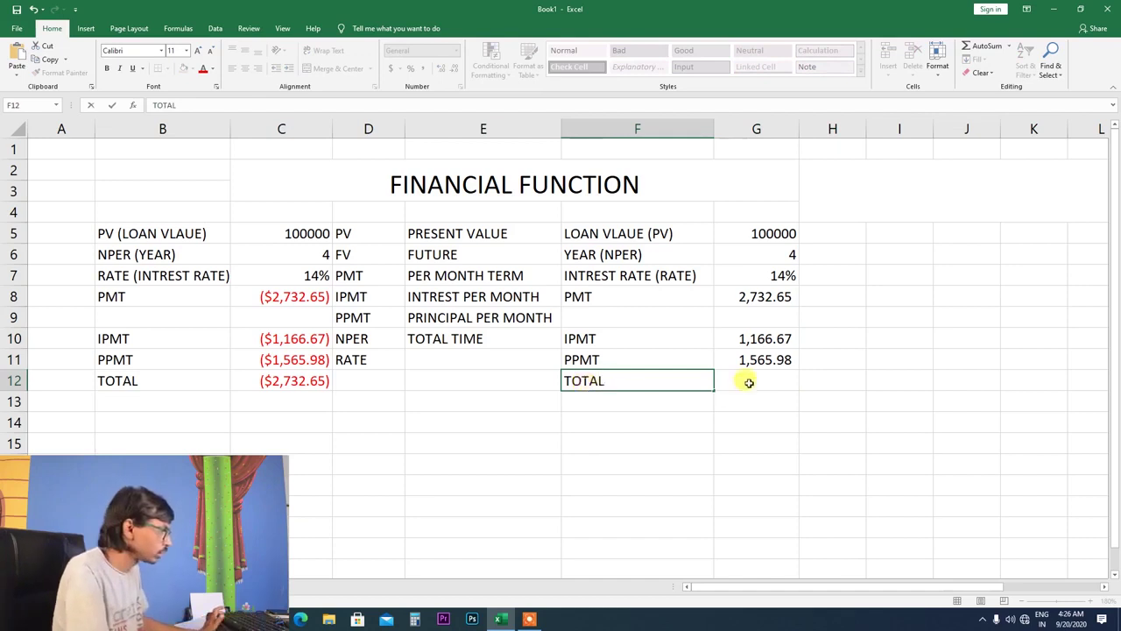
pyautogui.click(747, 382)
# Enter =G10+G11 in G12 to total interest and principal, showing 2,732.65.
pyautogui.write('=')
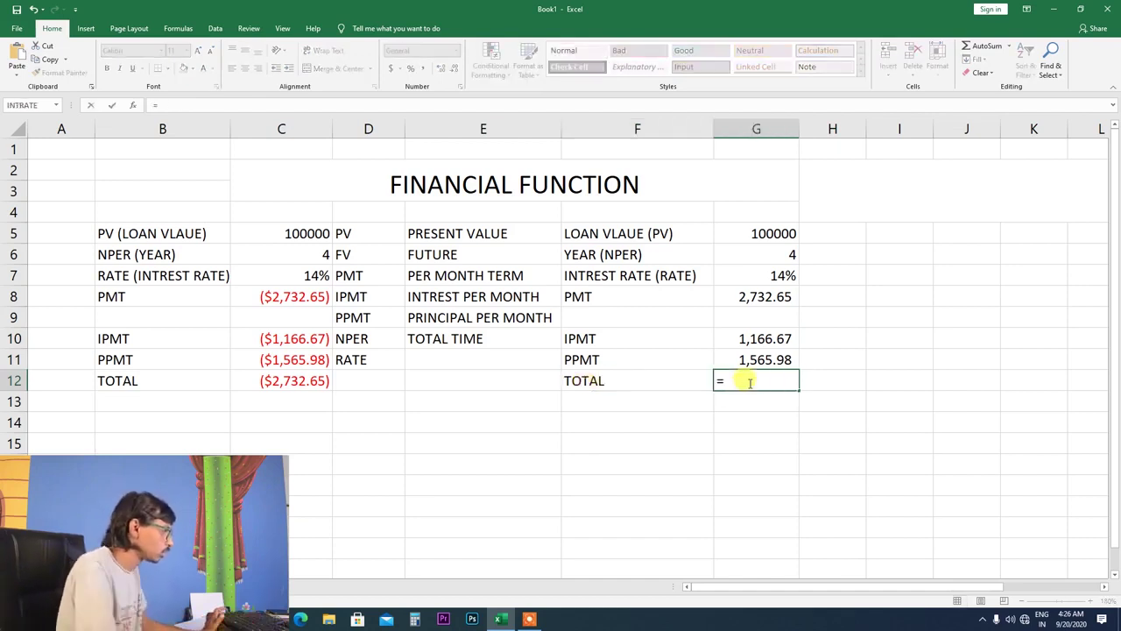
pyautogui.click(753, 339)
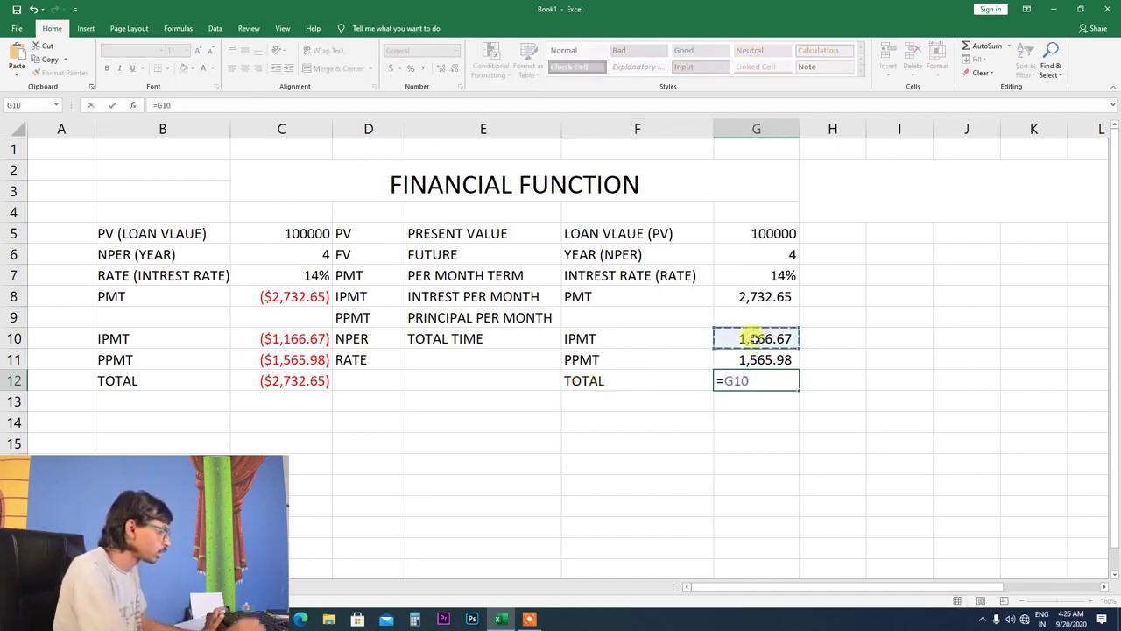
pyautogui.write('+')
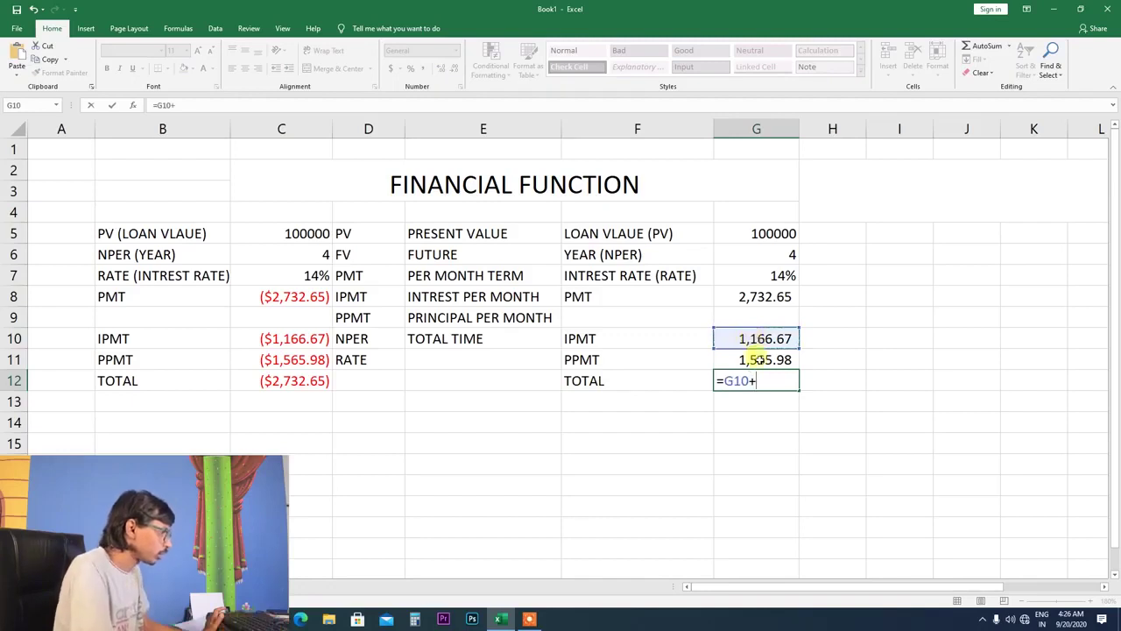
pyautogui.click(758, 359)
pyautogui.press('Return')
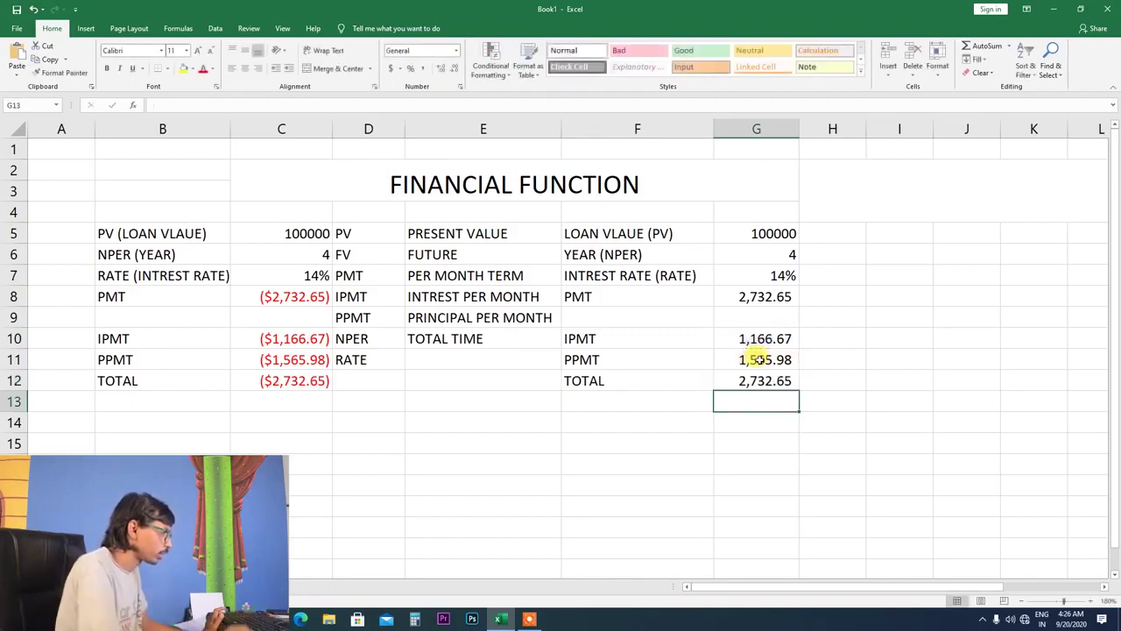
pyautogui.click(765, 372)
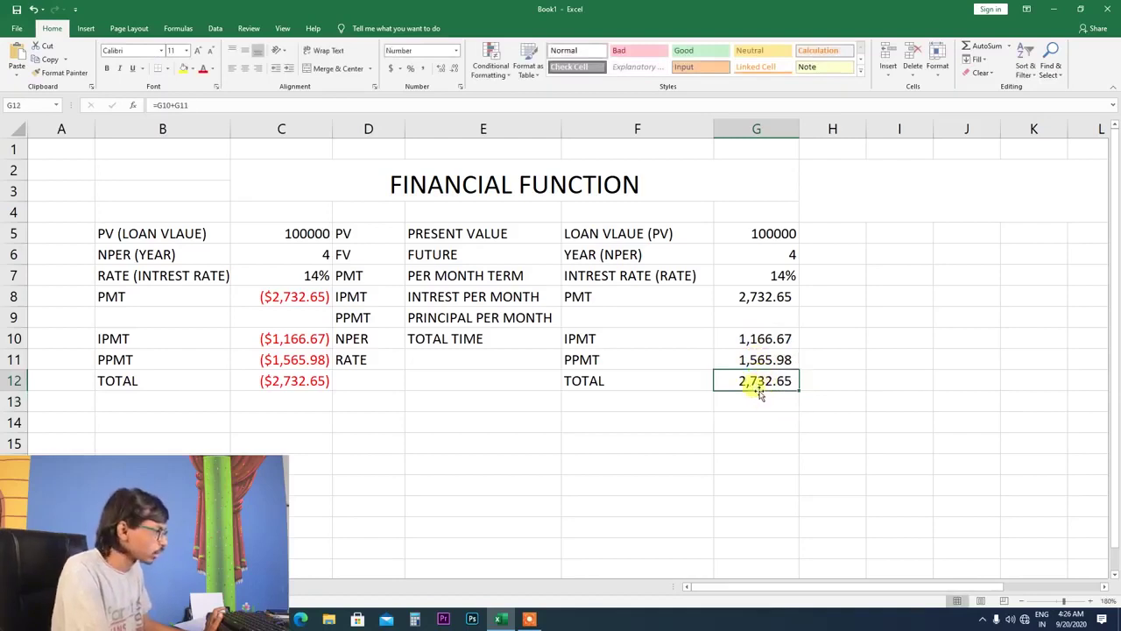
pyautogui.click(753, 299)
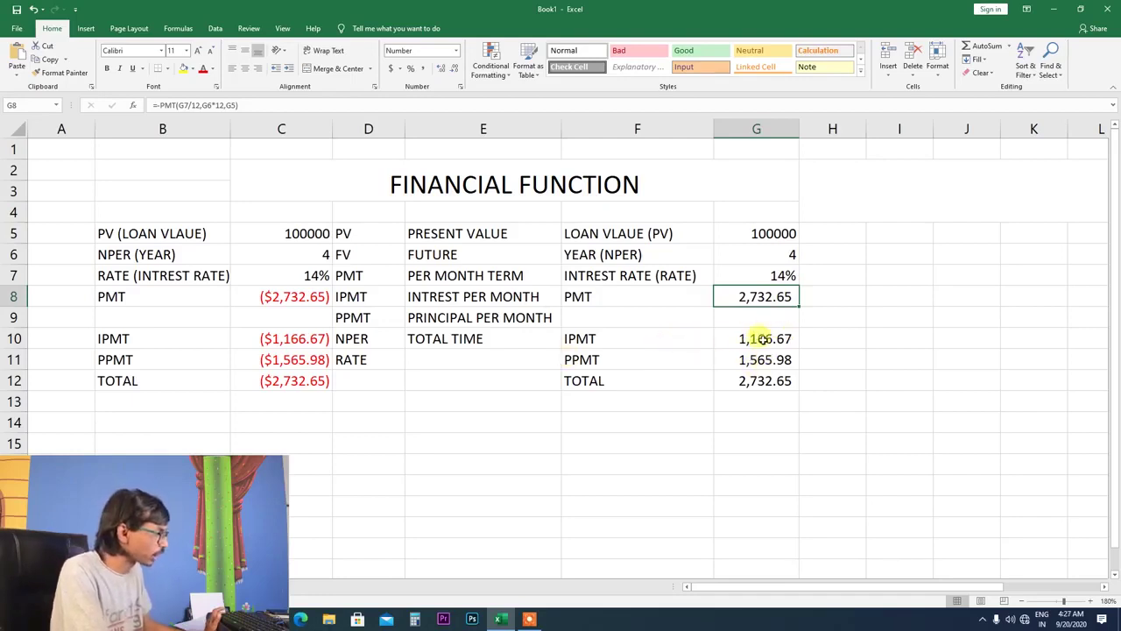
pyautogui.click(761, 339)
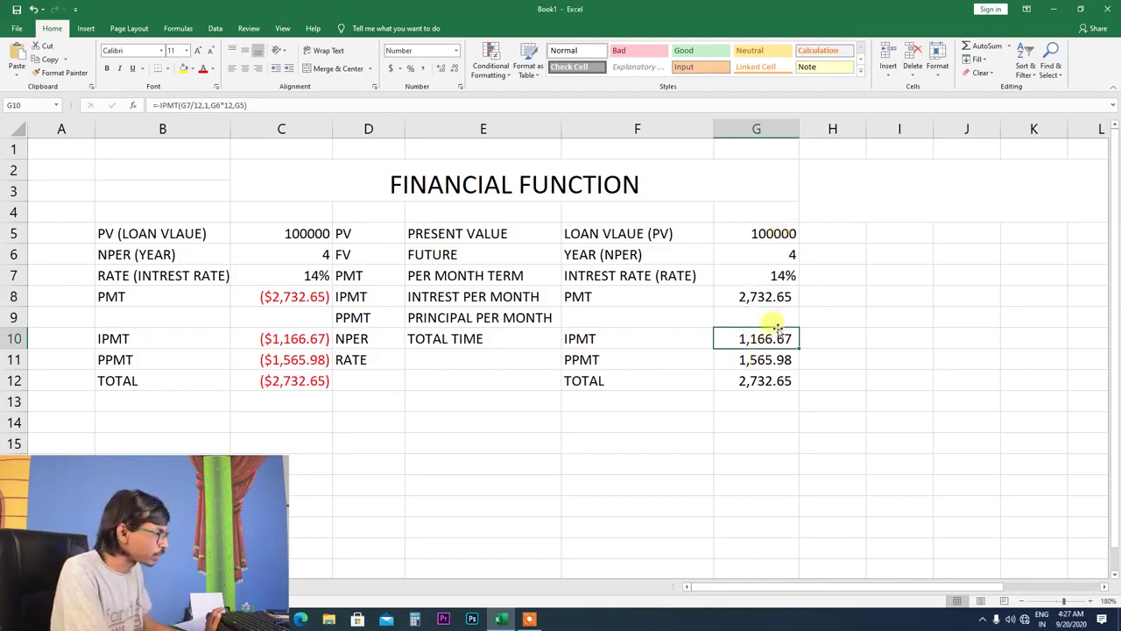
pyautogui.click(743, 384)
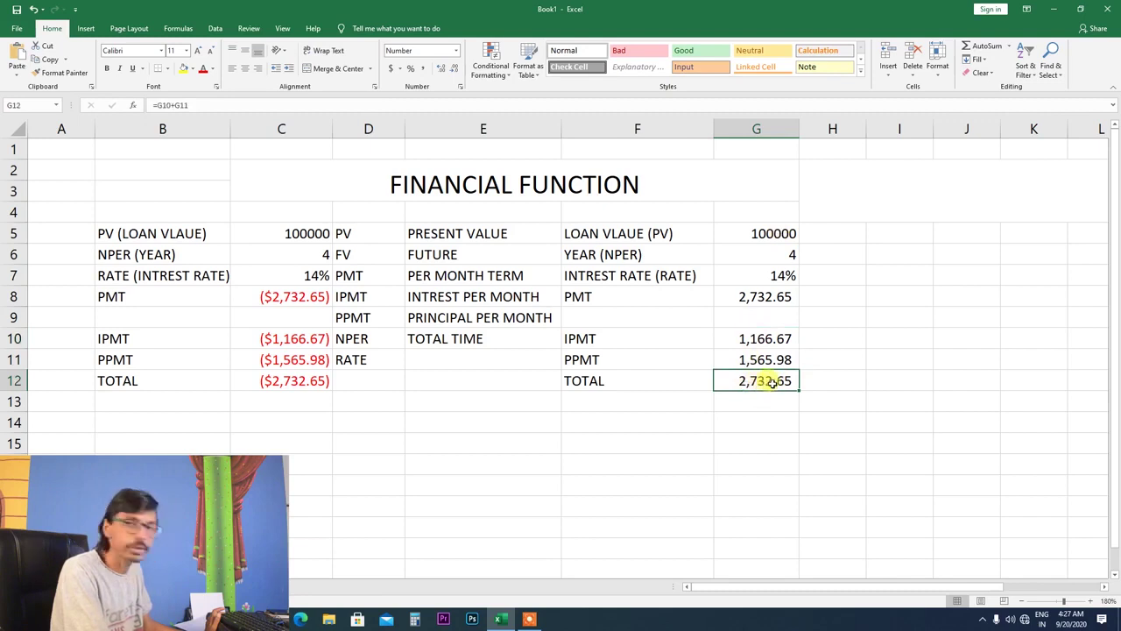